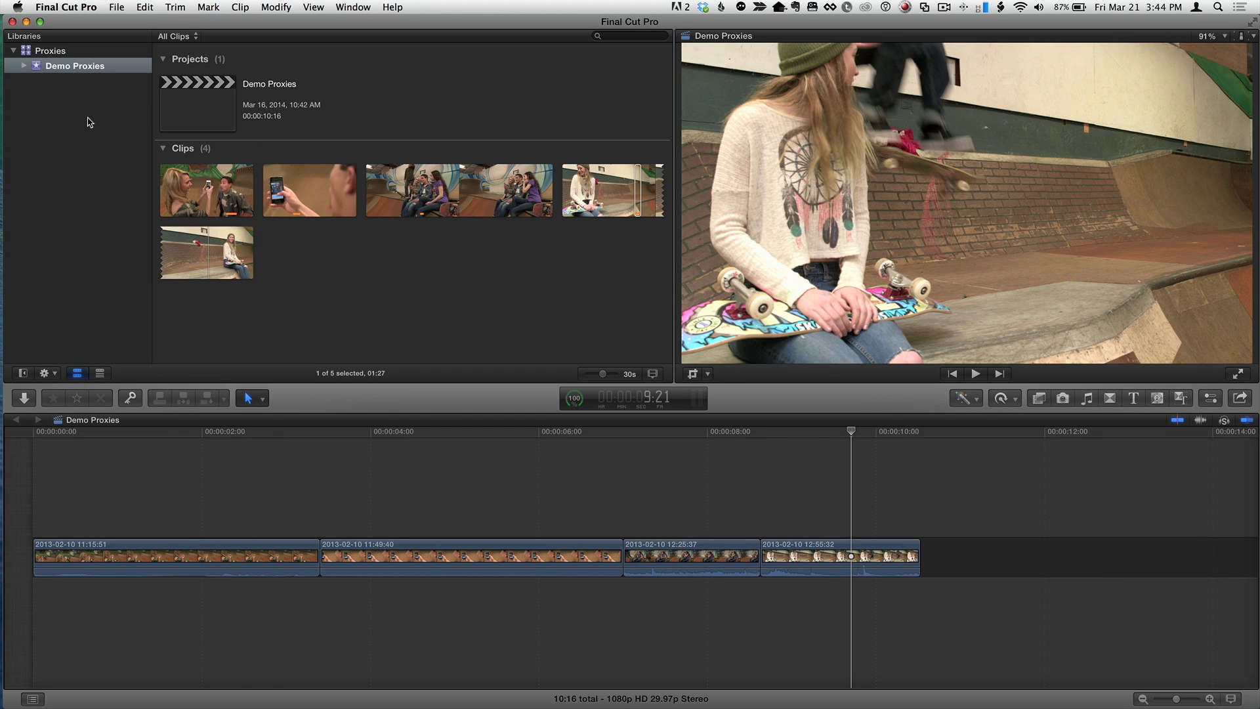
Reveal the Proxies library in Finder and bring up its Finder context menu.
{"action": "right_click", "coordinate": [53, 57]}
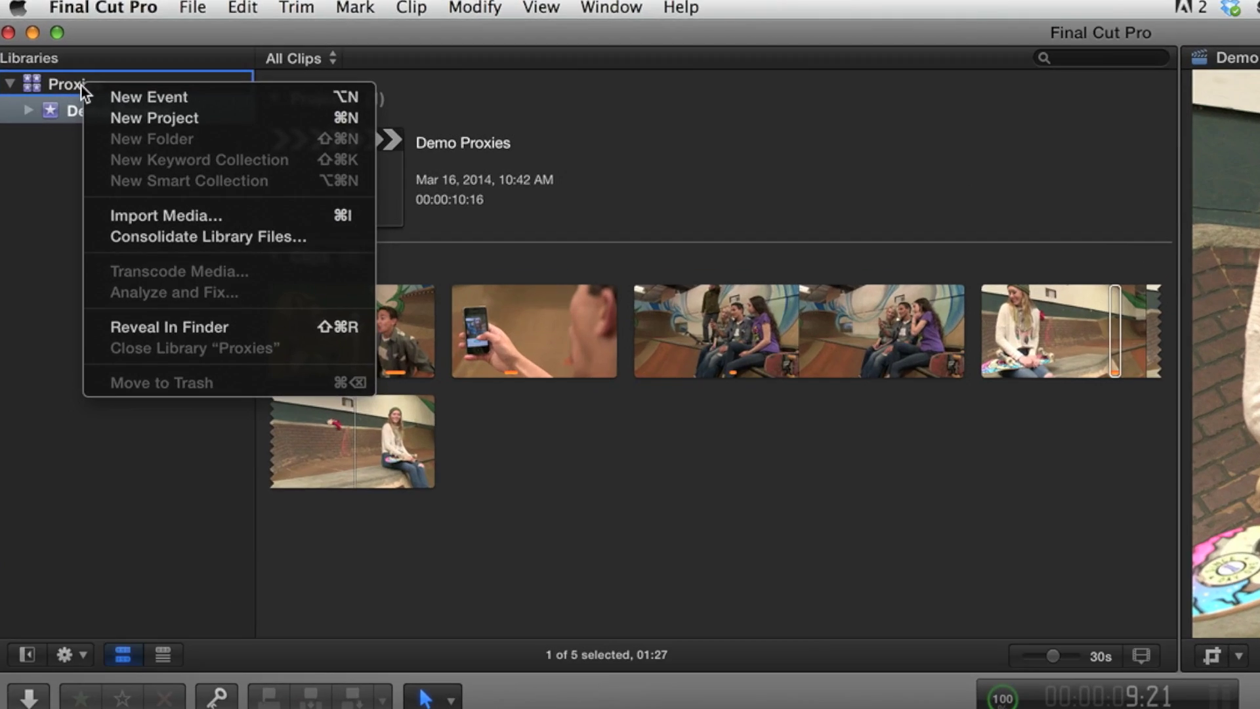
{"action": "left_click", "coordinate": [185, 324]}
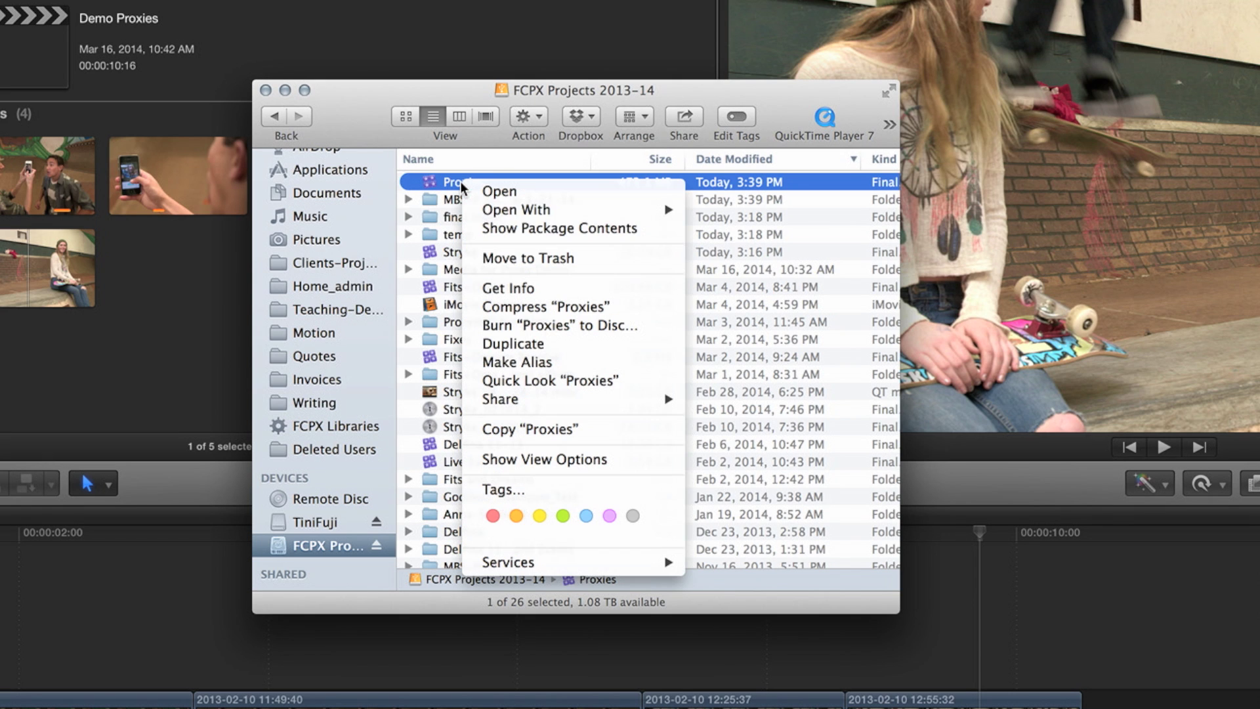
{"action": "left_click", "coordinate": [529, 229]}
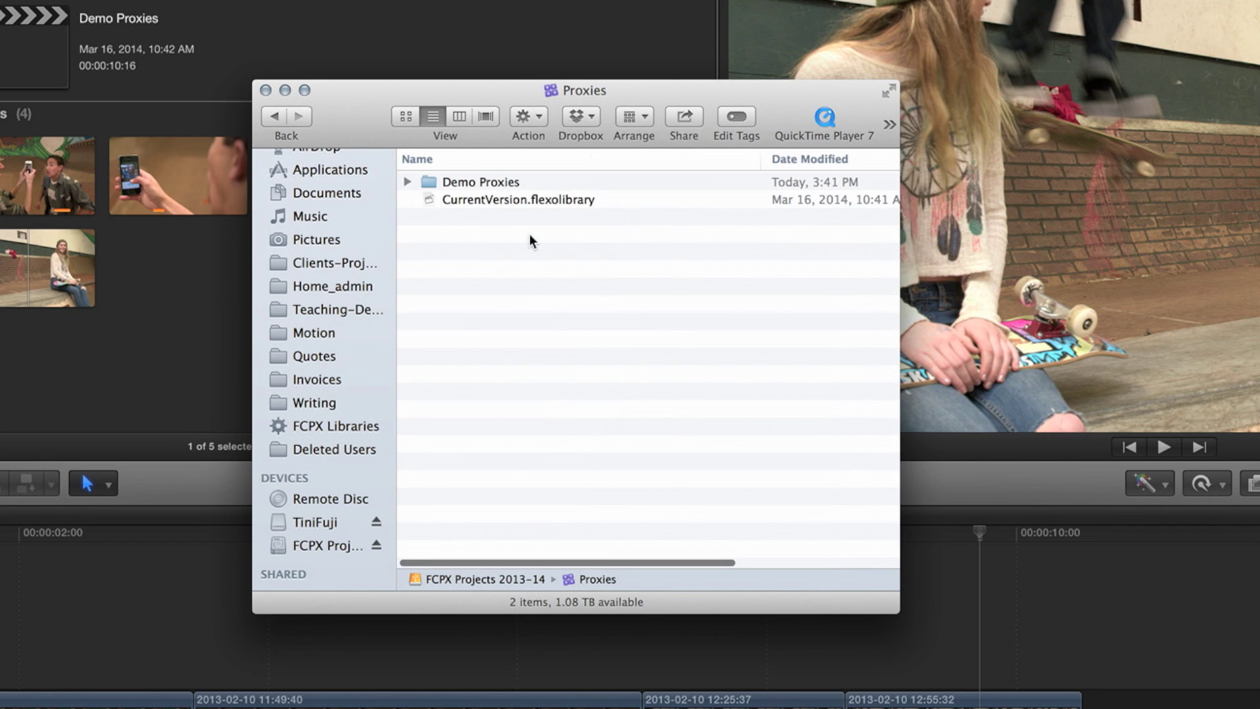
Browse the package's Demo Proxies, Transcoded Media and Proxy Media folders, then close the window.
{"action": "left_click", "coordinate": [408, 181]}
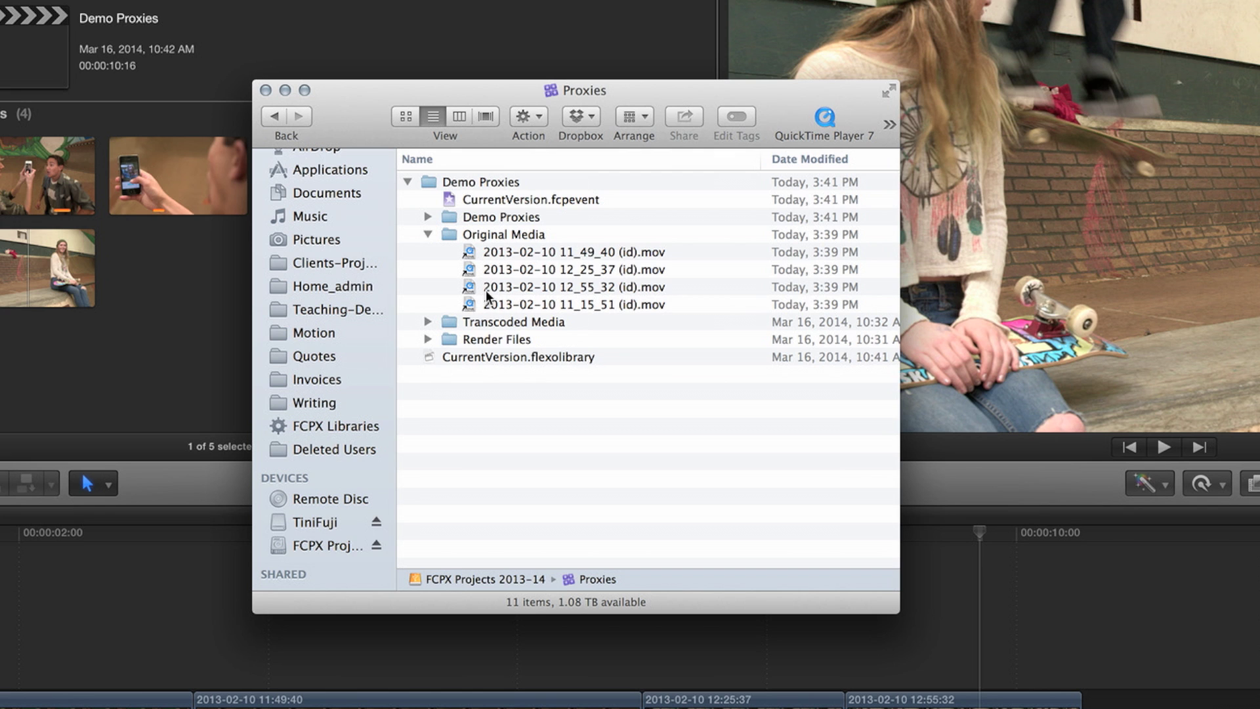
{"action": "left_click", "coordinate": [427, 322]}
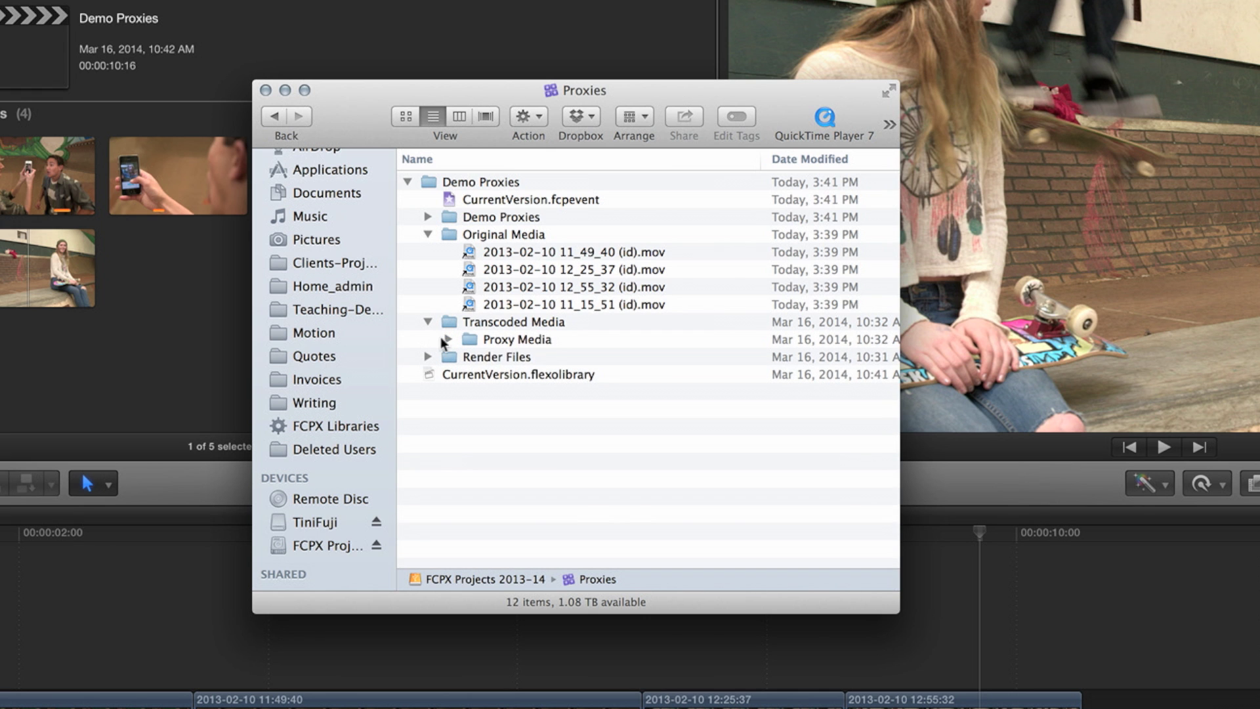
{"action": "left_click", "coordinate": [448, 339]}
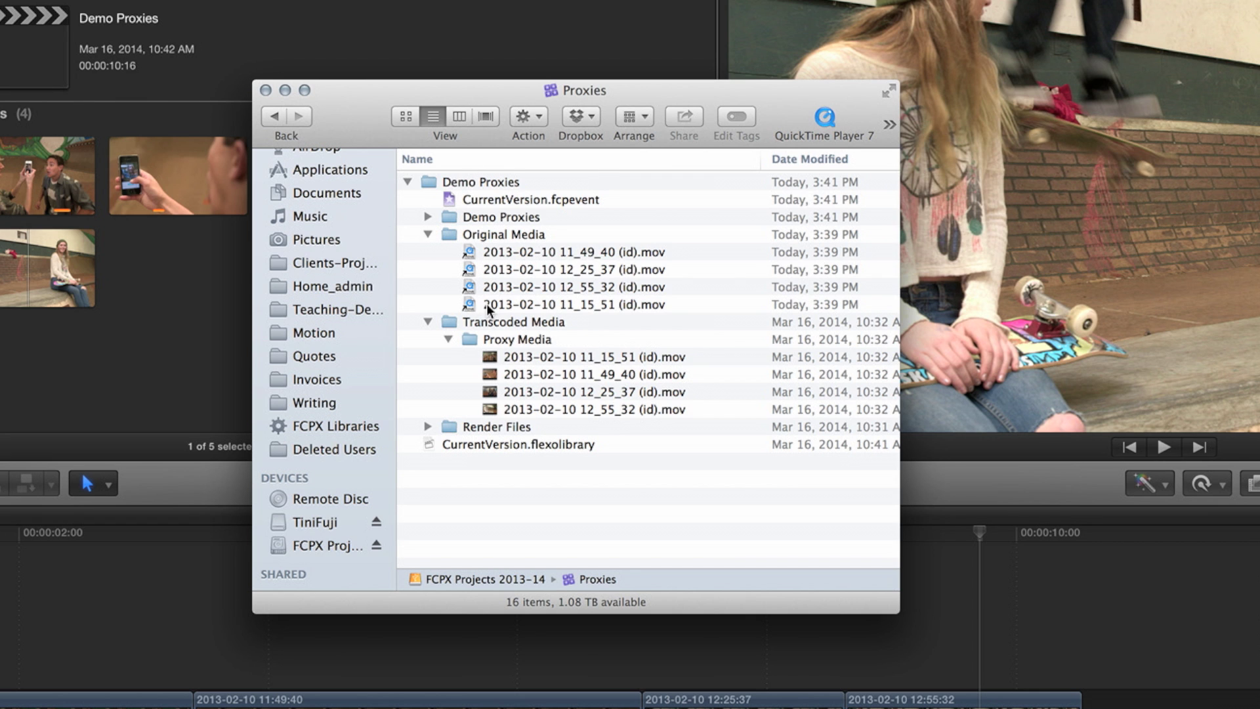
{"action": "left_click", "coordinate": [407, 182]}
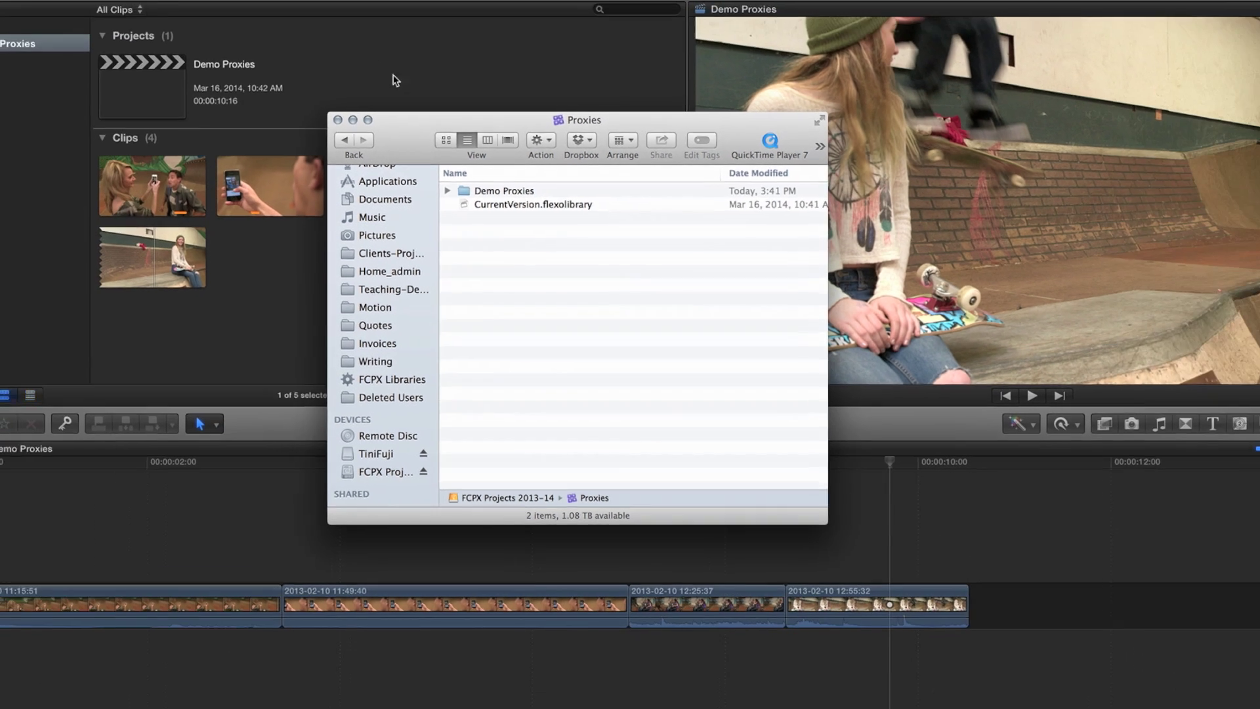
{"action": "left_click", "coordinate": [265, 90]}
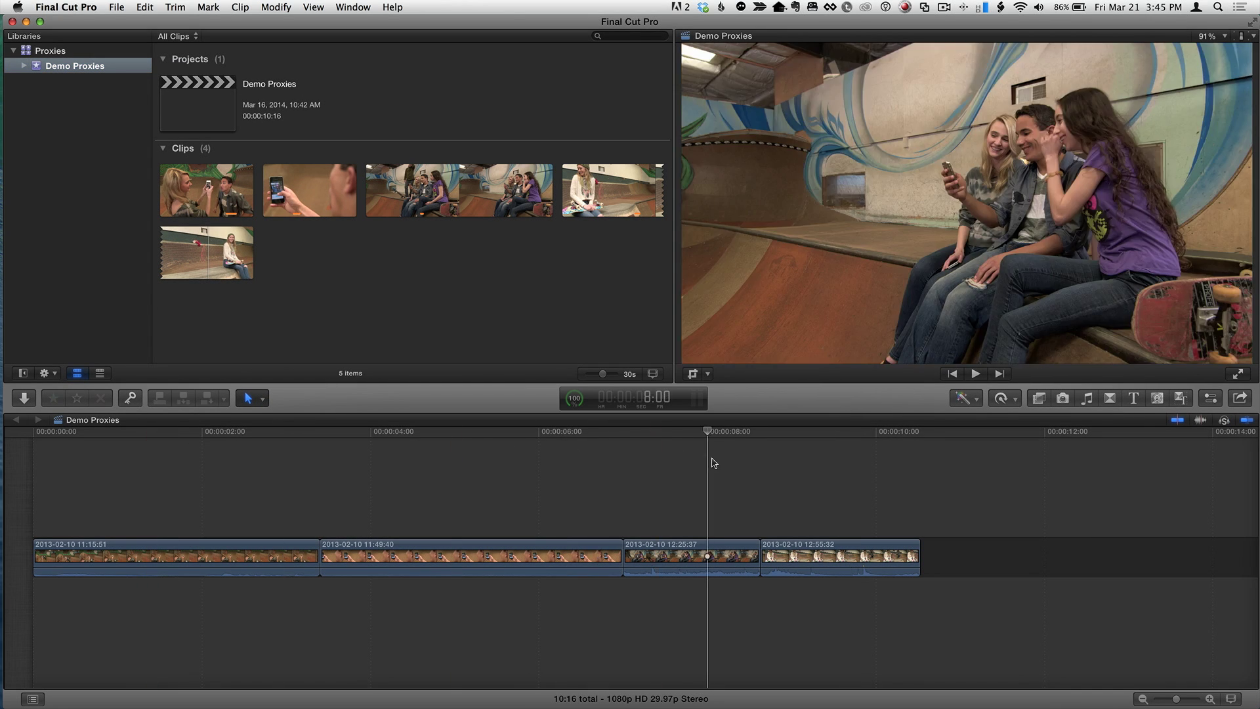
Move the playhead to about 8 seconds, then into the fourth clip, and quit Final Cut Pro.
{"action": "left_click", "coordinate": [713, 463]}
{"action": "left_click", "coordinate": [809, 466]}
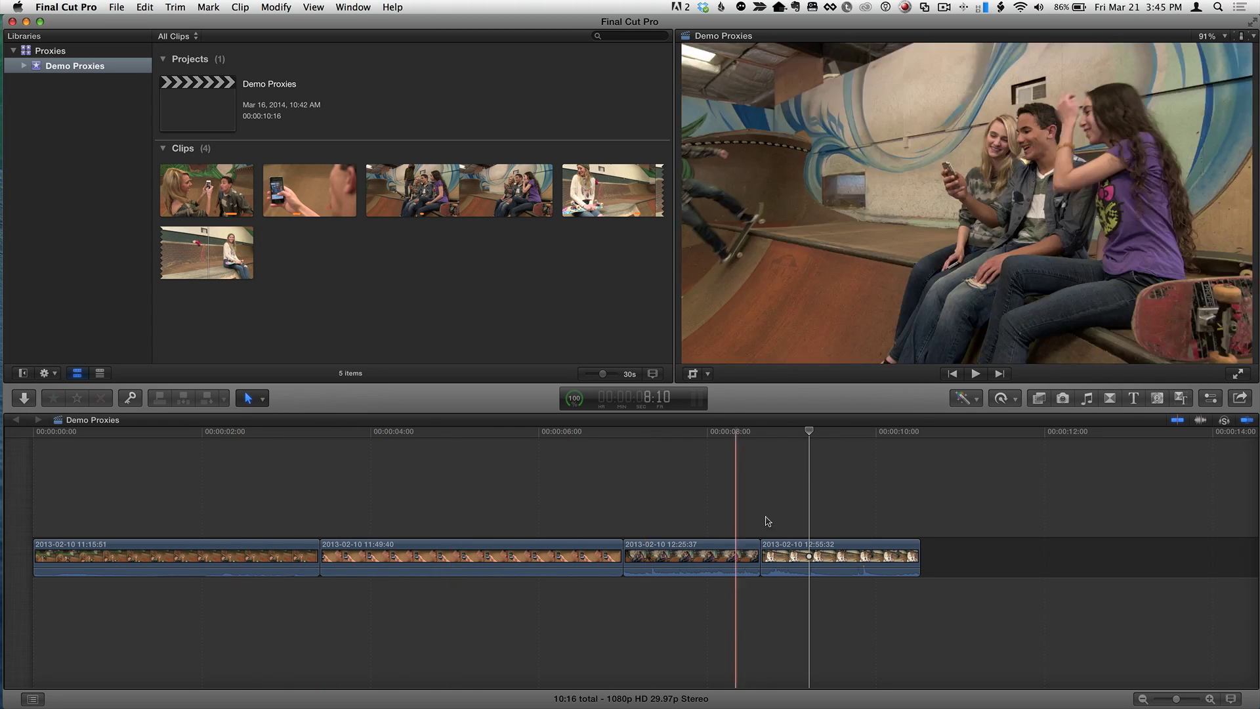
{"action": "key", "text": "super+q"}
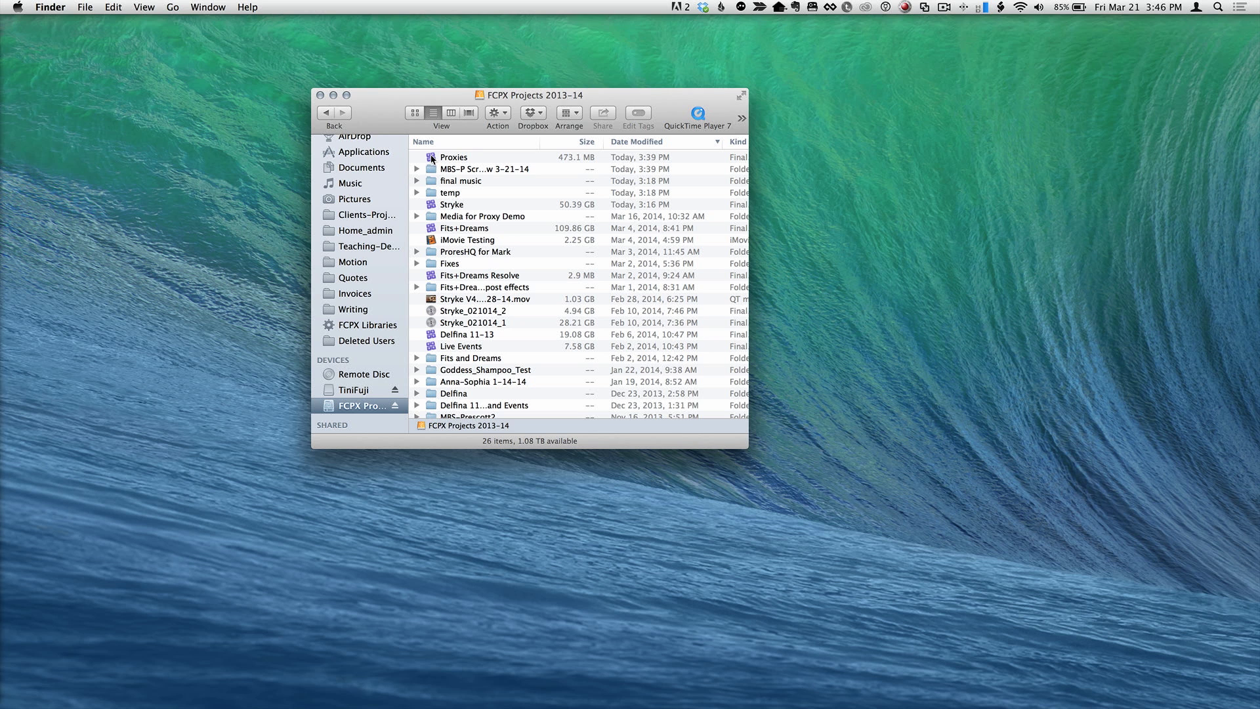
Create a new folder in FCPX Projects 2013-14, then undo it.
{"action": "mouse_move", "coordinate": [432, 158]}
{"action": "left_mouse_down"}
{"action": "mouse_move", "coordinate": [791, 216]}
{"action": "mouse_move", "coordinate": [486, 152]}
{"action": "mouse_move", "coordinate": [446, 157]}
{"action": "left_mouse_up"}
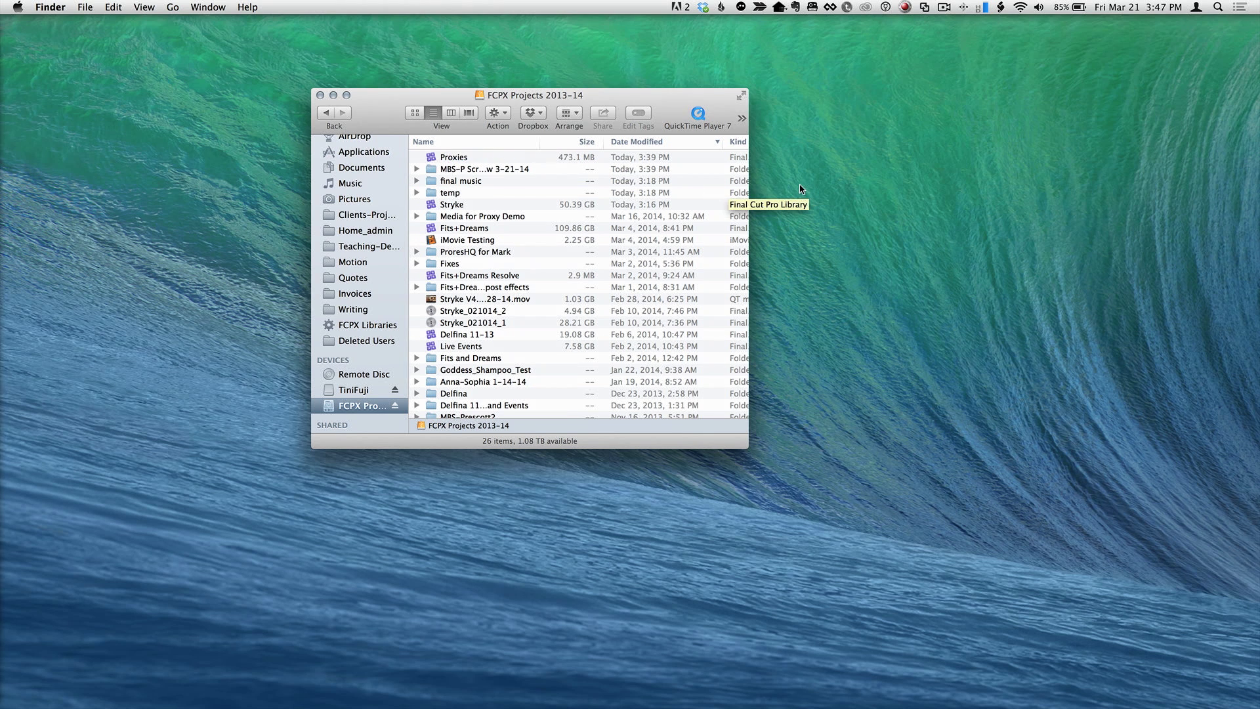
{"action": "key", "text": "super+shift+n"}
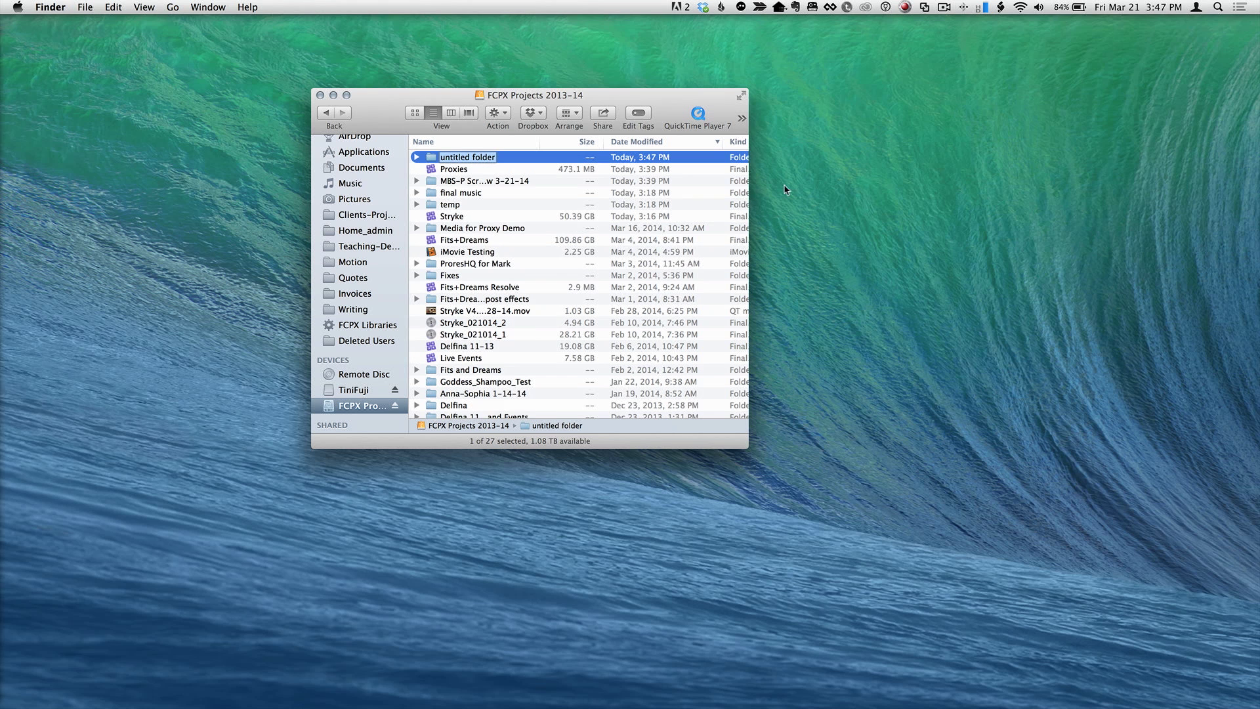
{"action": "key", "text": "super+z"}
{"action": "left_click", "coordinate": [806, 181]}
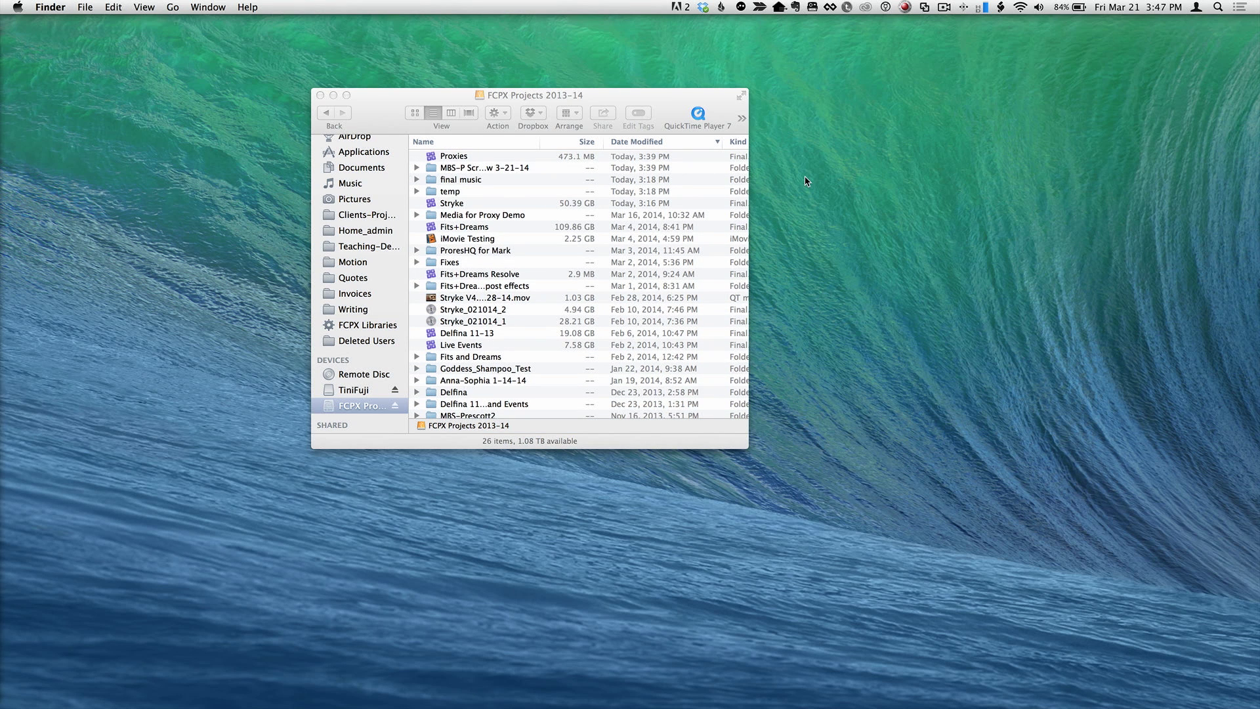
Open a new Finder window on the Desktop and create a folder named Project.
{"action": "left_click", "coordinate": [87, 7]}
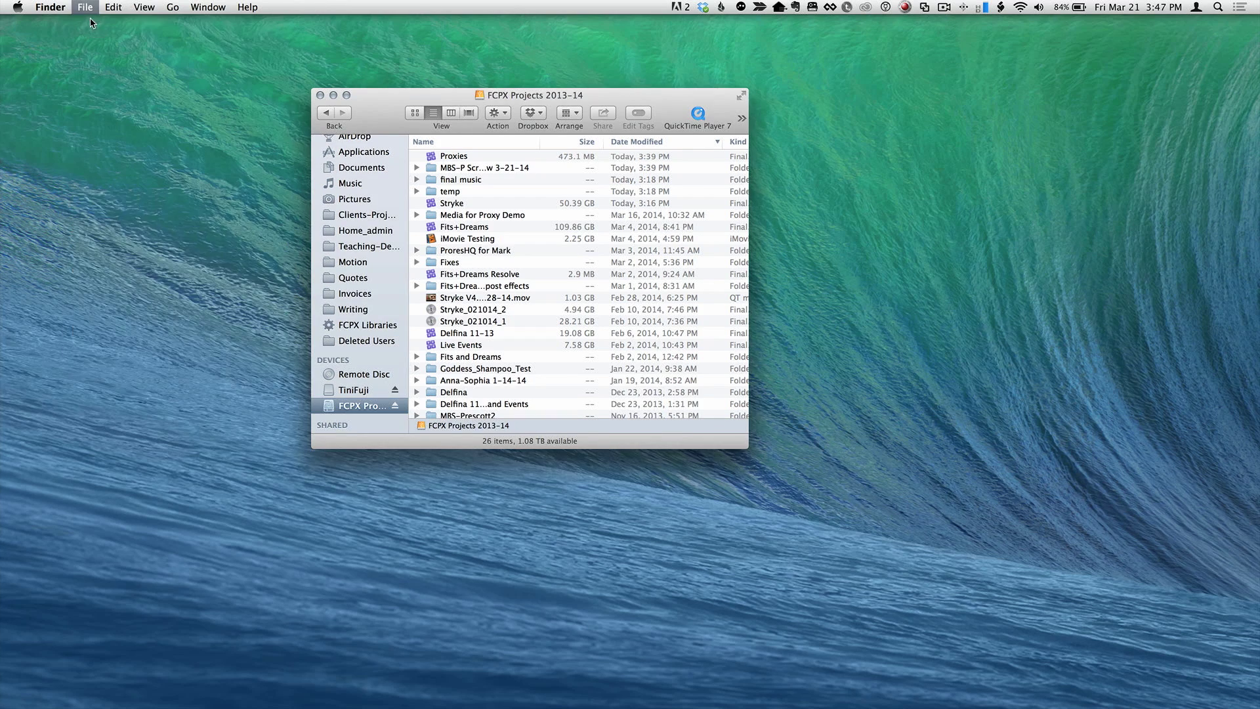
{"action": "left_click_drag", "start_coordinate": [247, 219], "coordinate": [681, 221]}
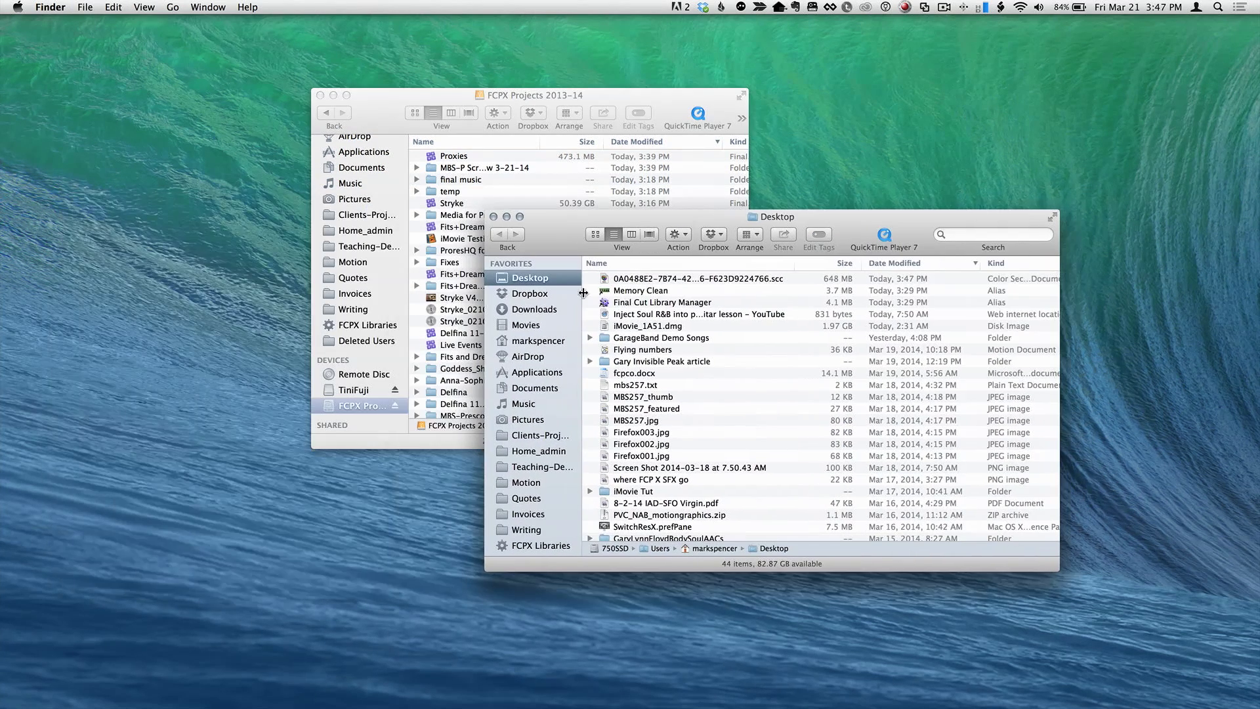
{"action": "key", "text": "super+shift+n"}
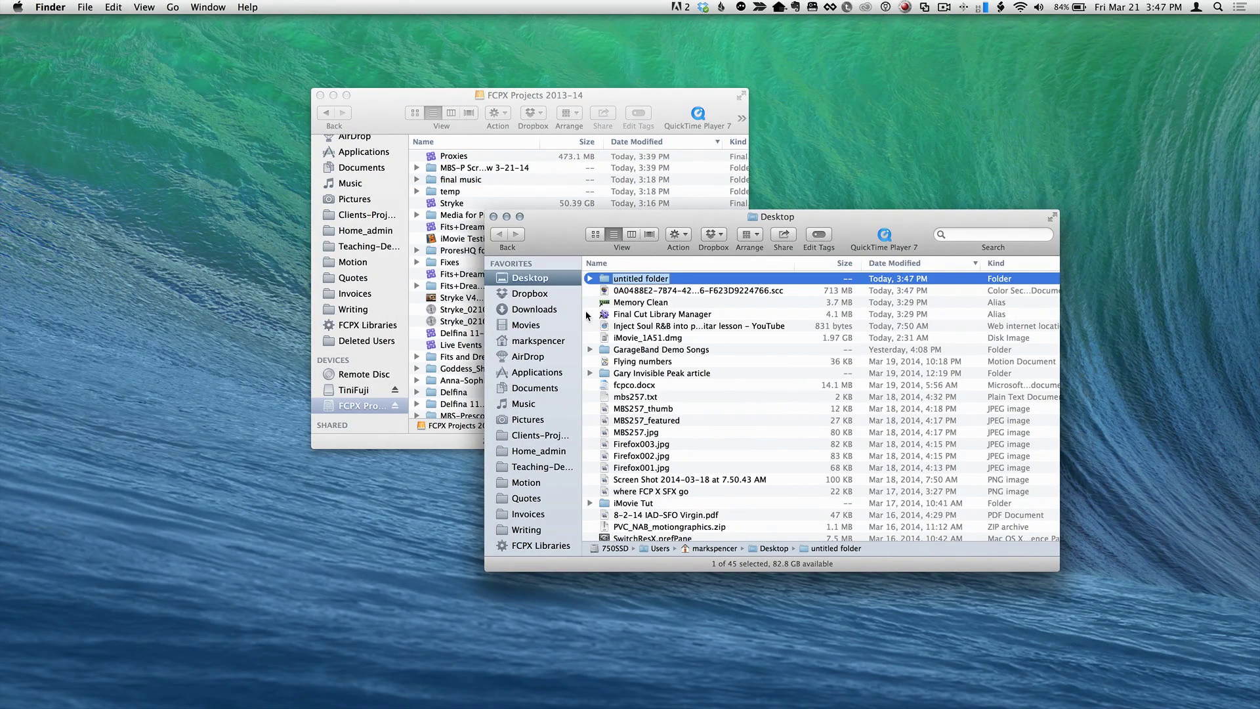
{"action": "type", "text": "Project"}
{"action": "key", "text": "Return"}
Open the Project folder and copy the Proxies library into it.
{"action": "double_click", "coordinate": [598, 290]}
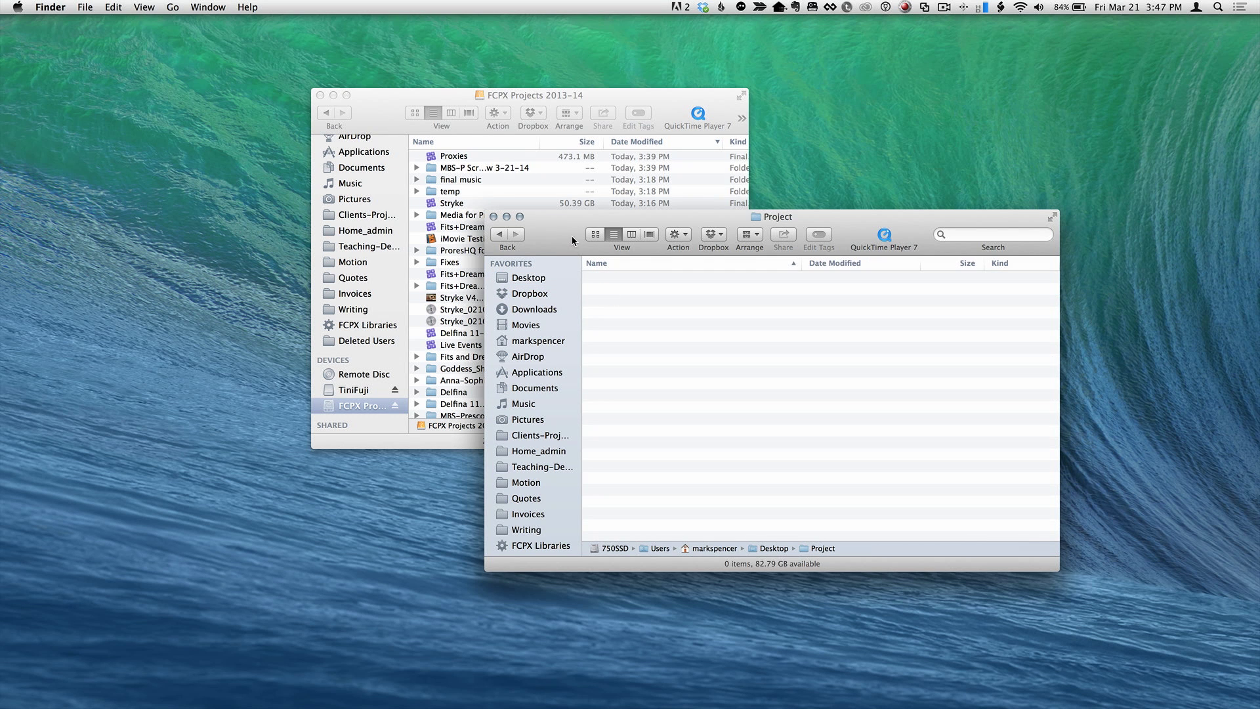
{"action": "left_click_drag", "start_coordinate": [572, 238], "coordinate": [699, 189]}
{"action": "left_click_drag", "start_coordinate": [433, 159], "coordinate": [804, 276]}
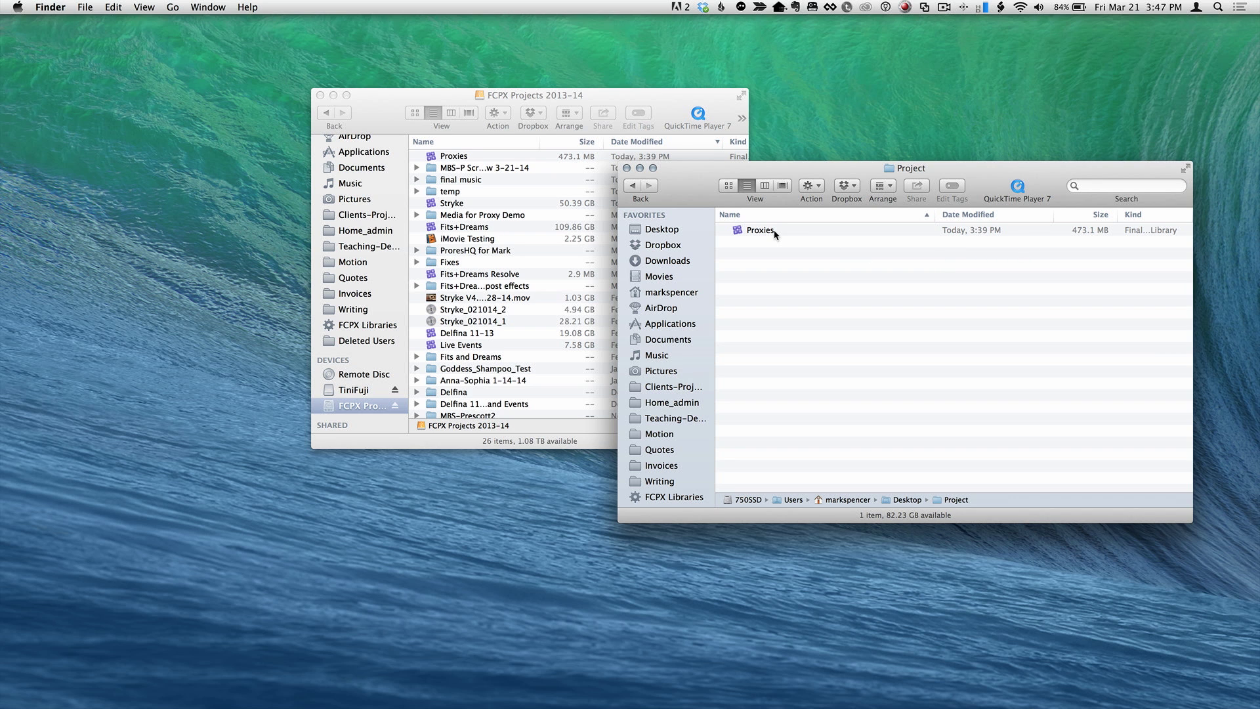
Eject the FCPX Projects drive, then open the Project folder's Proxies copy in Final Cut Pro.
{"action": "left_click", "coordinate": [396, 408]}
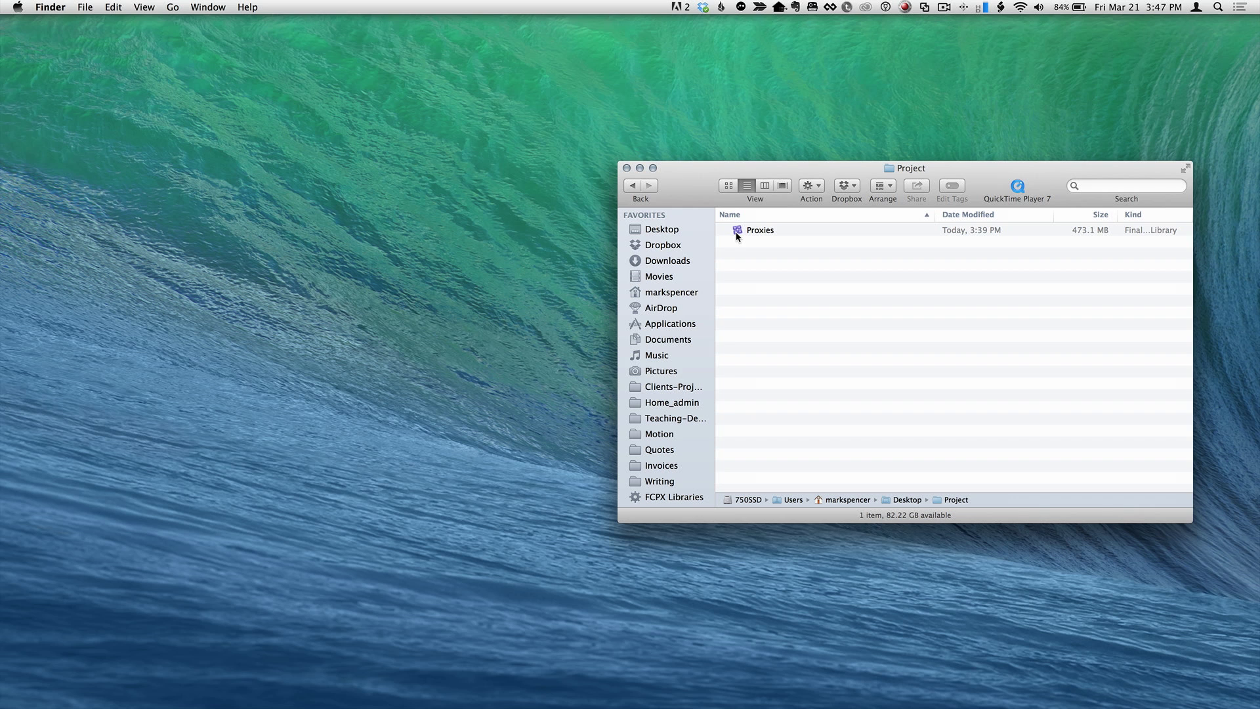
{"action": "left_click", "coordinate": [739, 234]}
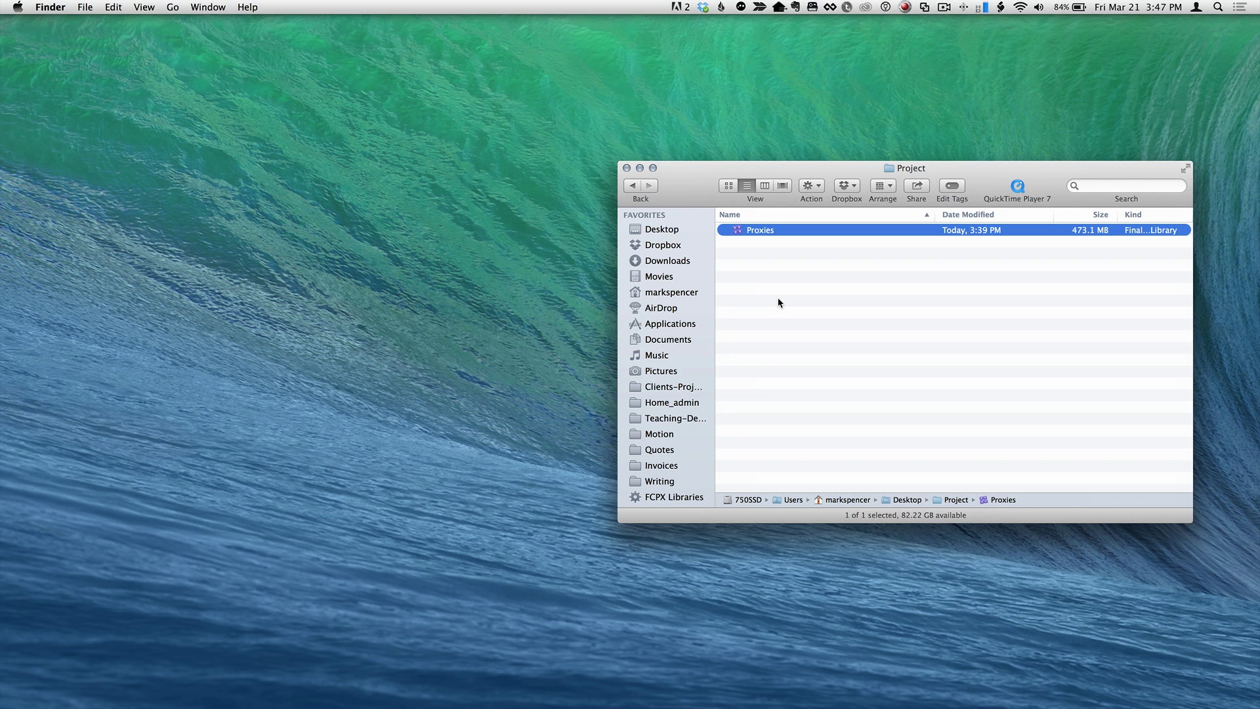
{"action": "key", "text": "super+o"}
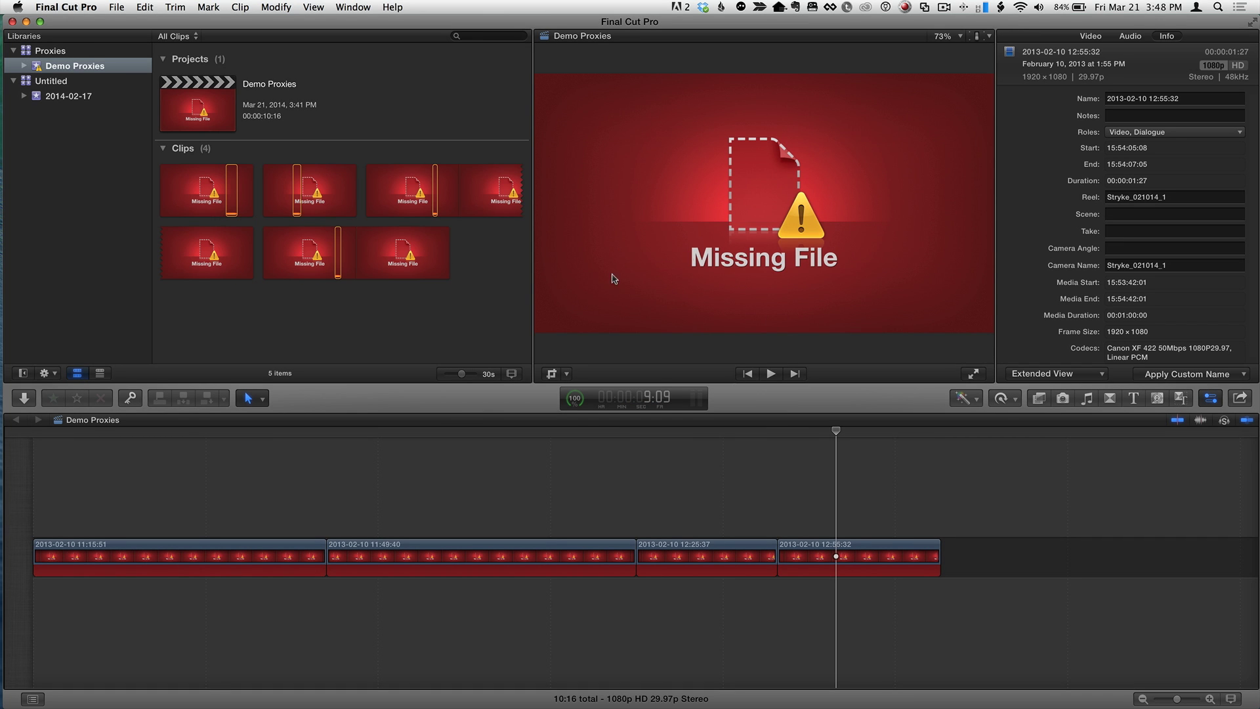
Hide the Inspector, set viewer playback to Proxy media, and move the playhead earlier.
{"action": "left_click", "coordinate": [1211, 400]}
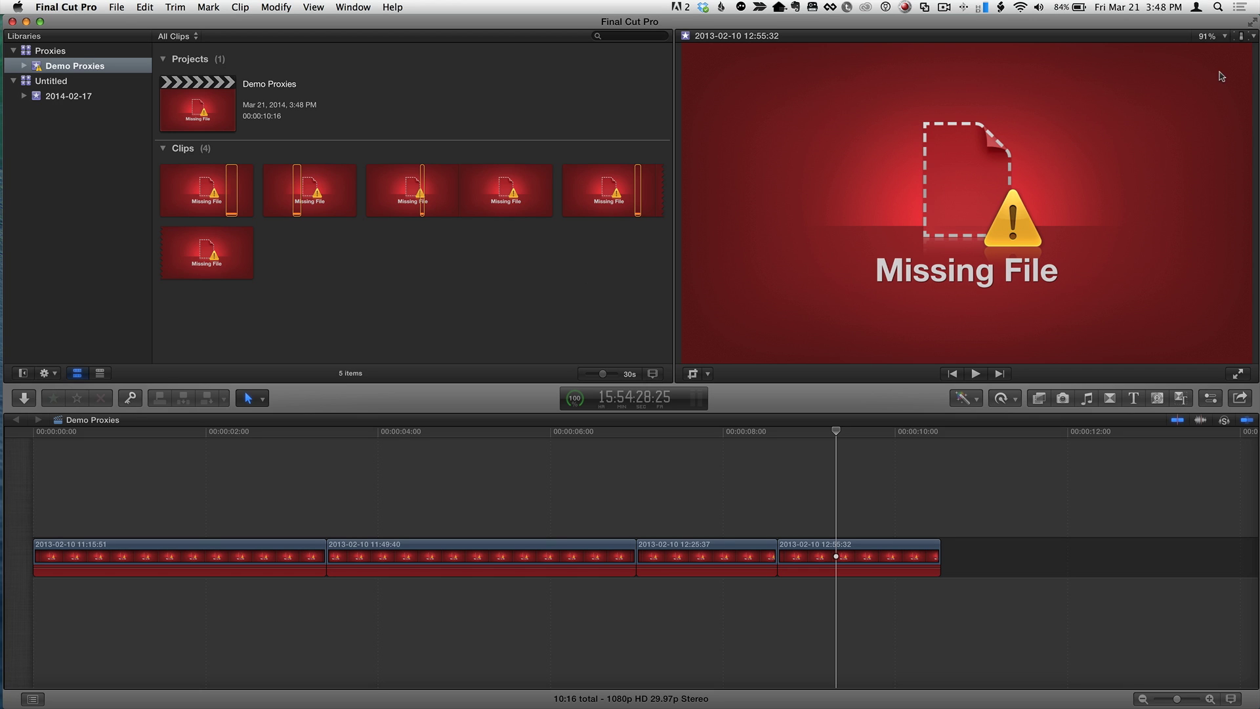
{"action": "left_click", "coordinate": [1253, 37]}
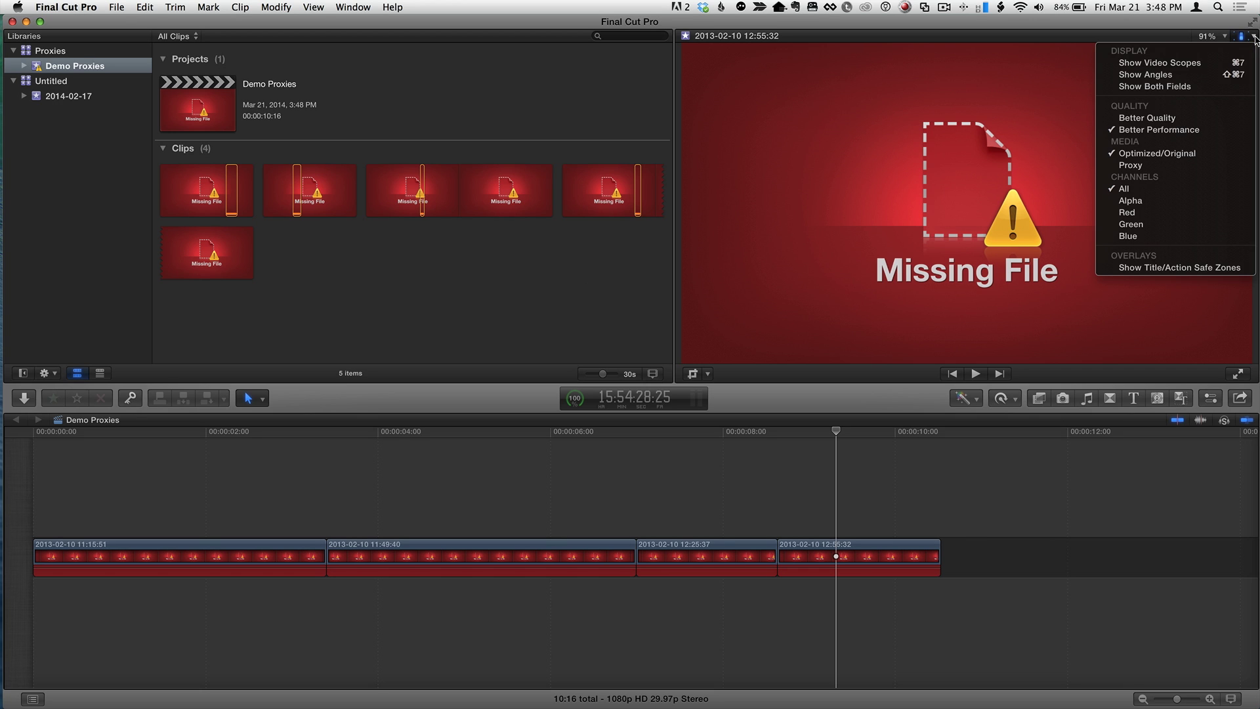
{"action": "left_click", "coordinate": [1204, 166]}
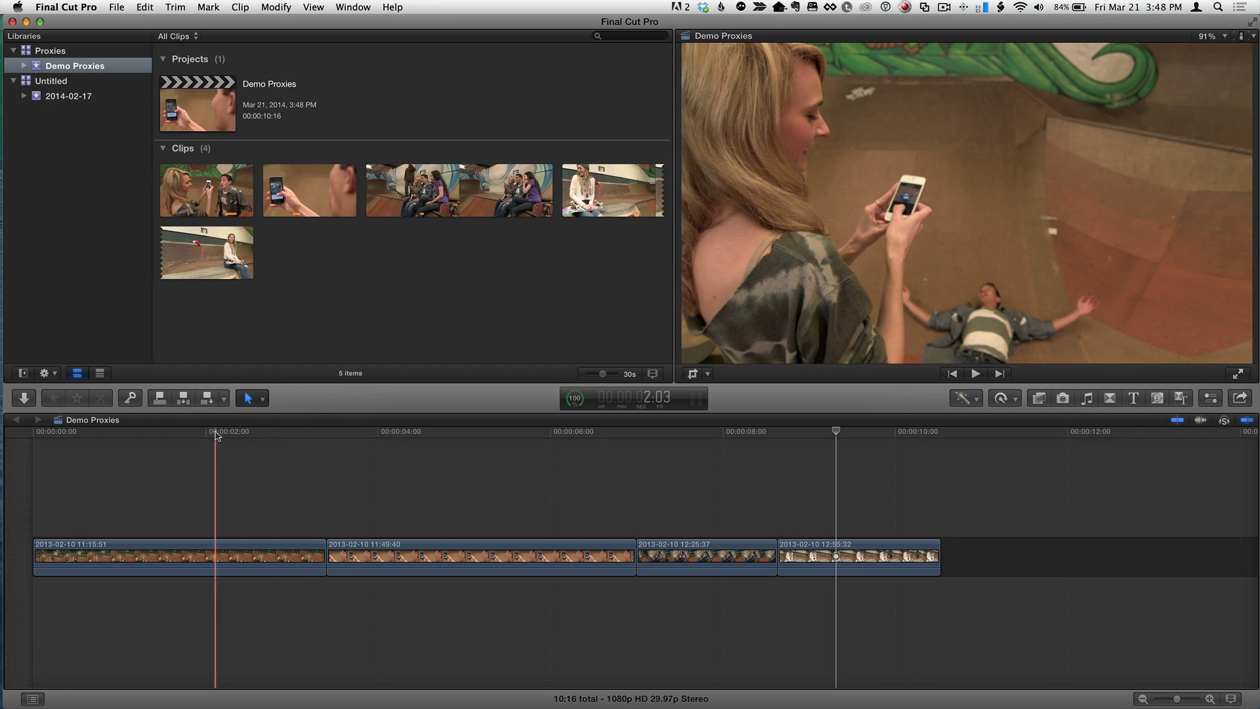
{"action": "left_click", "coordinate": [537, 449]}
{"action": "left_click_drag", "start_coordinate": [559, 449], "coordinate": [963, 450]}
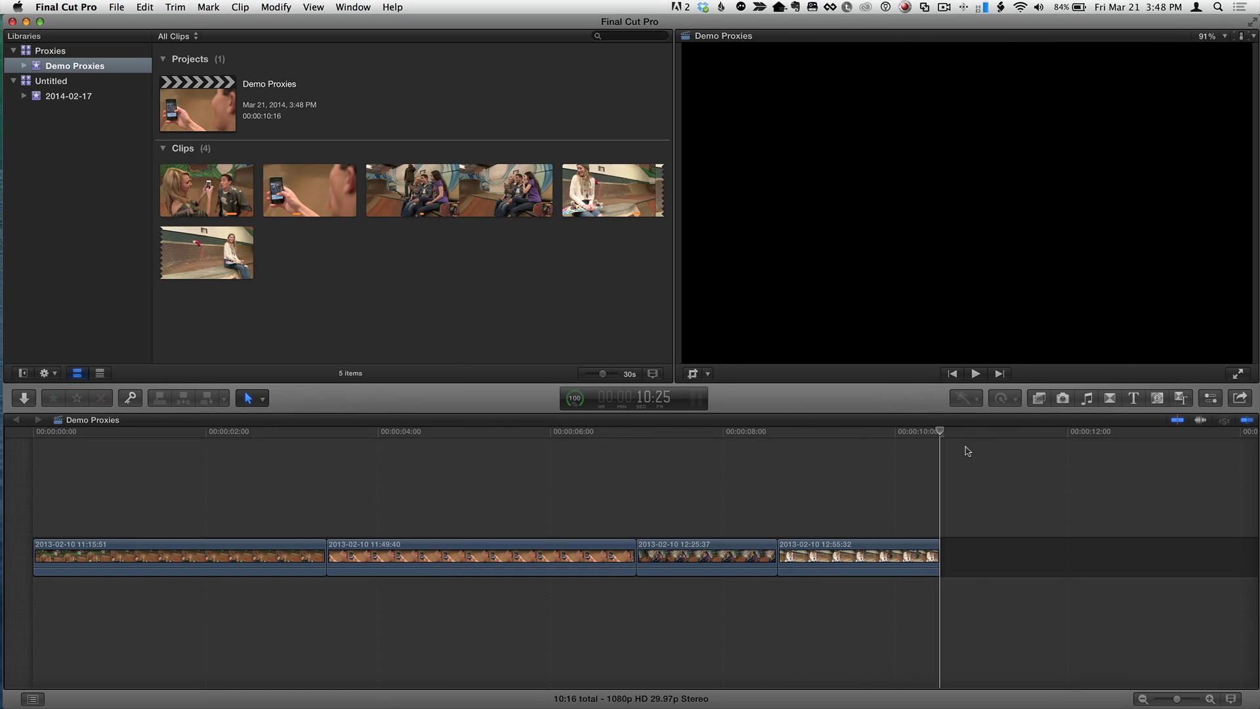
{"action": "left_click_drag", "start_coordinate": [635, 285], "coordinate": [211, 198]}
{"action": "key", "text": "e"}
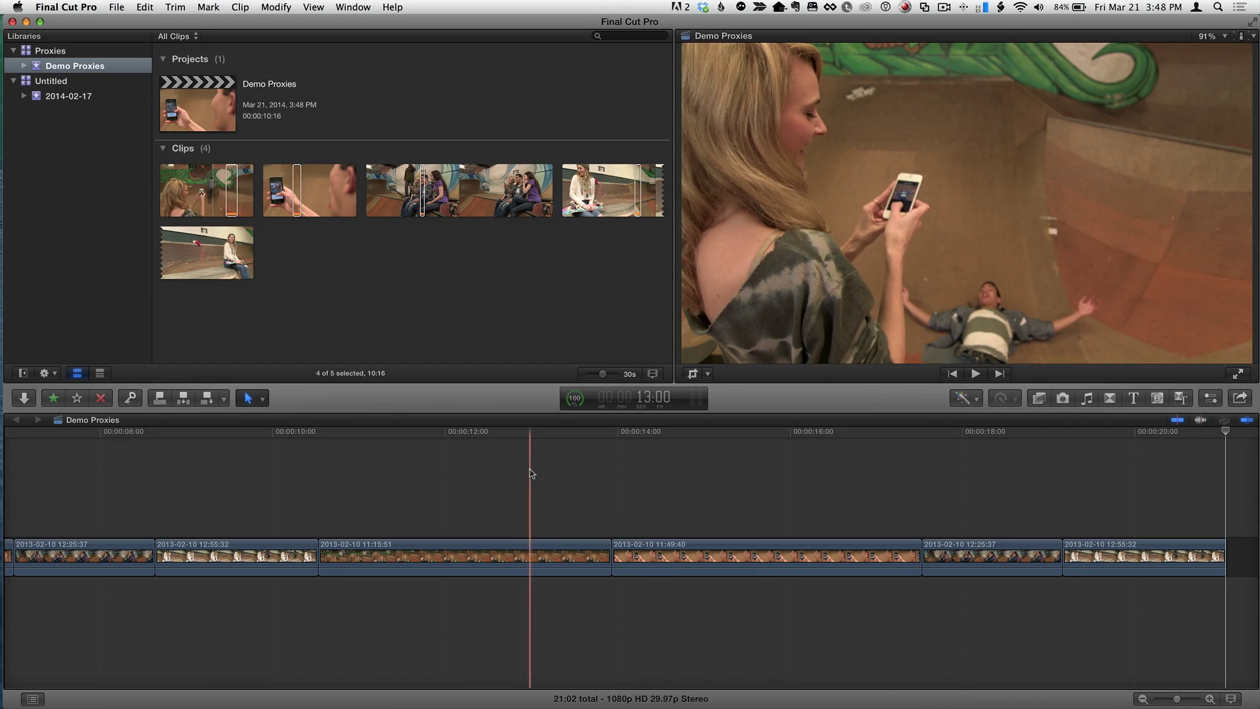
{"action": "key", "text": "shift+z"}
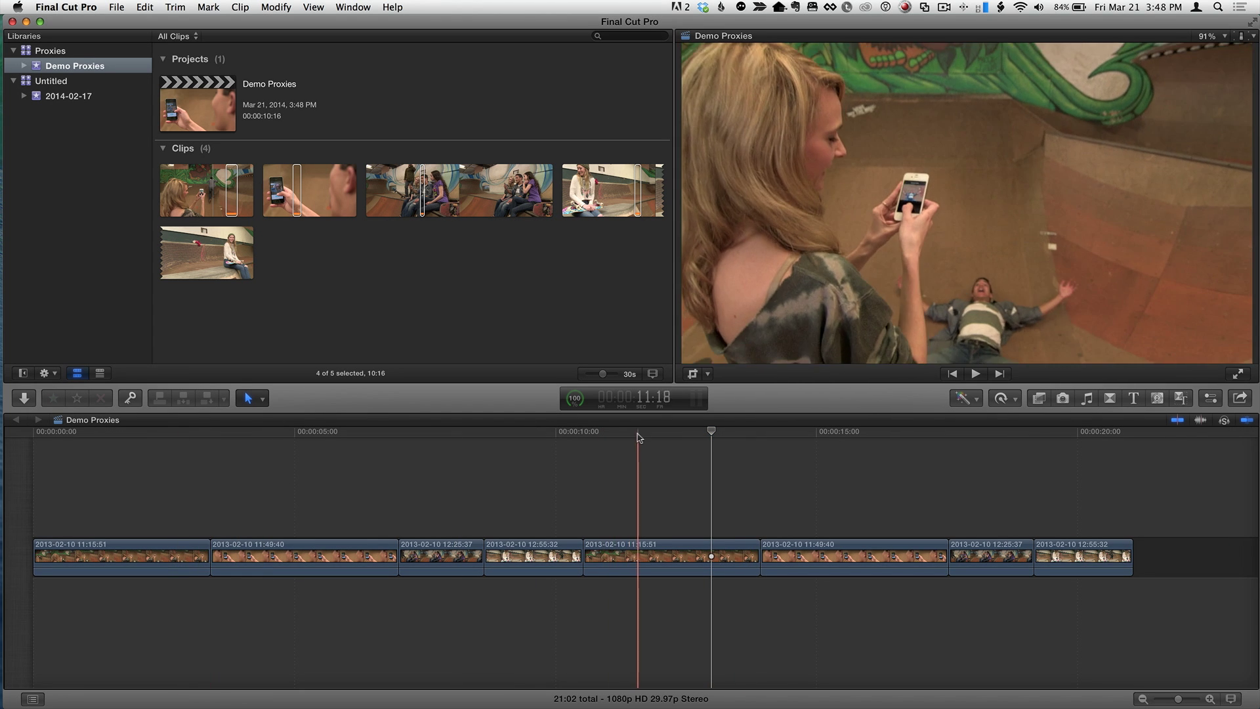
{"action": "left_click", "coordinate": [638, 435]}
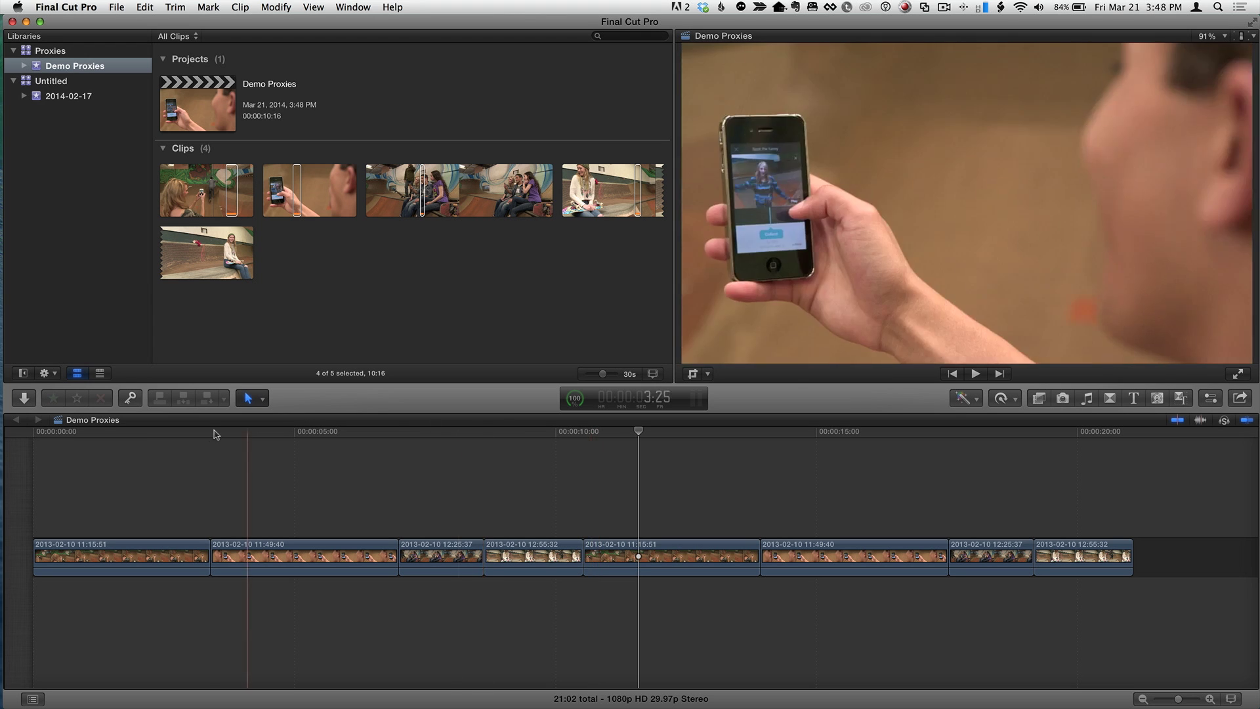
{"action": "left_click", "coordinate": [182, 453]}
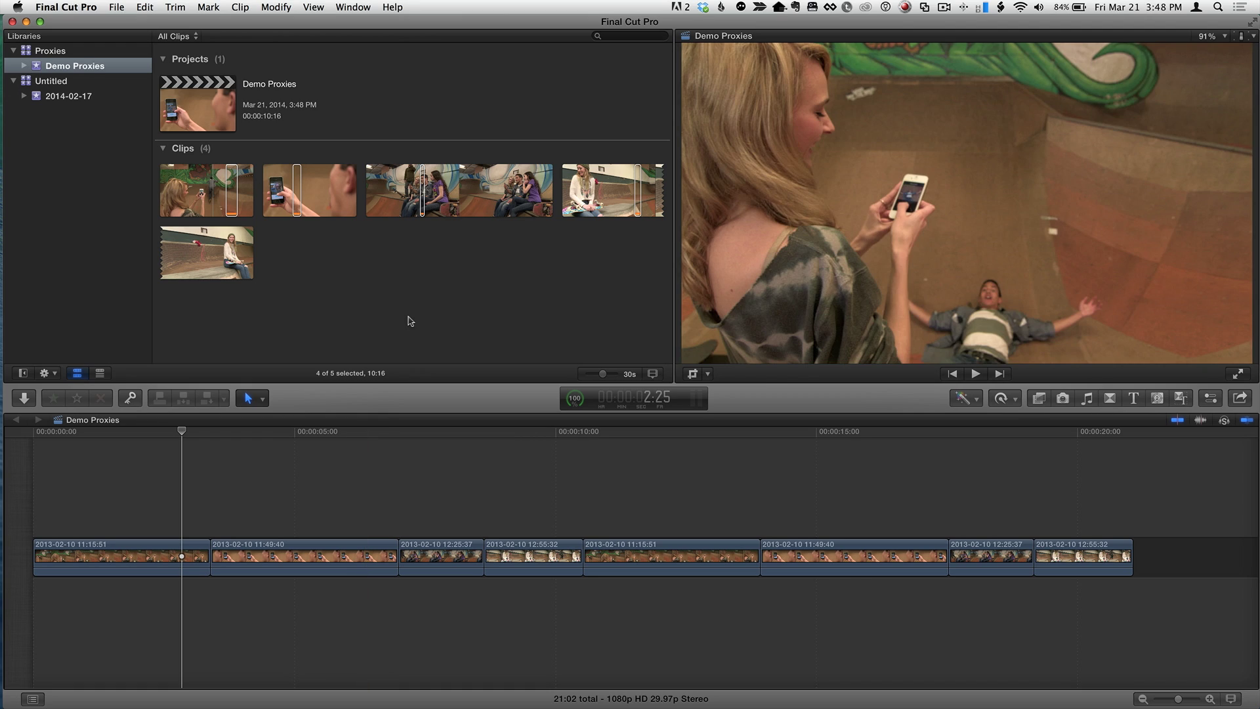
Switch to Finder and open a second window showing the FCPX Projects drive.
{"action": "key", "text": "super+Tab"}
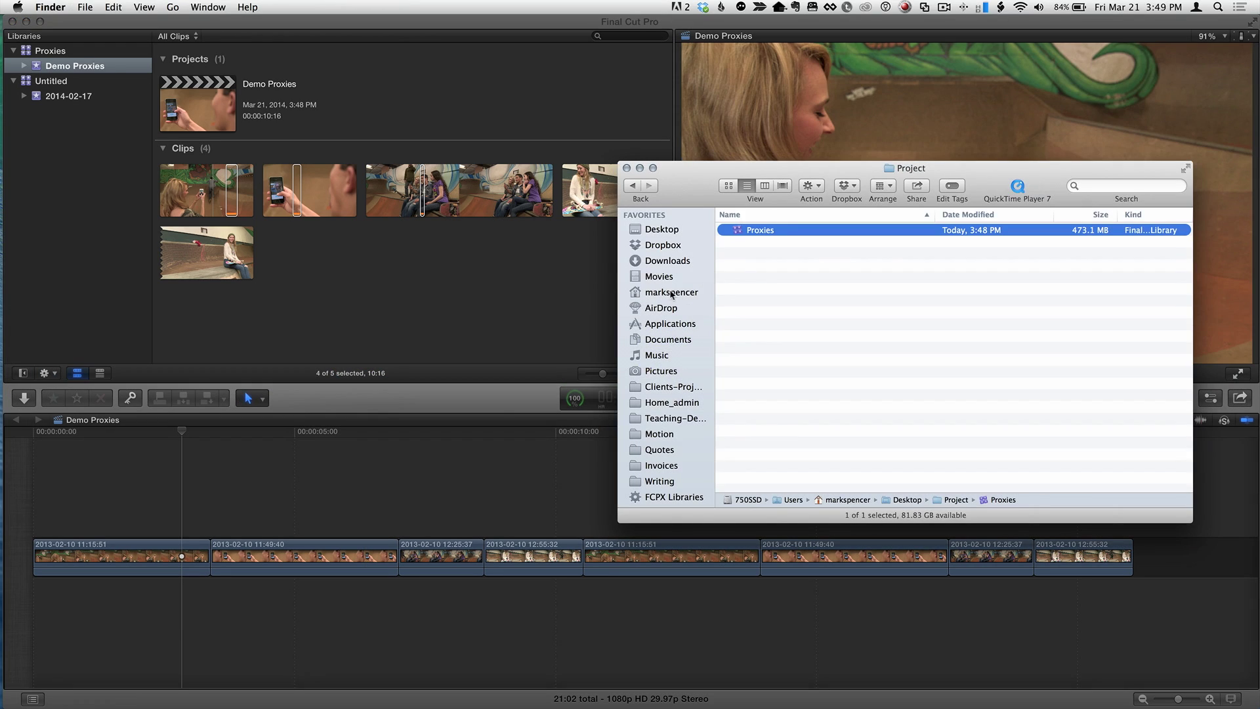
{"action": "left_click_drag", "start_coordinate": [696, 184], "coordinate": [673, 185]}
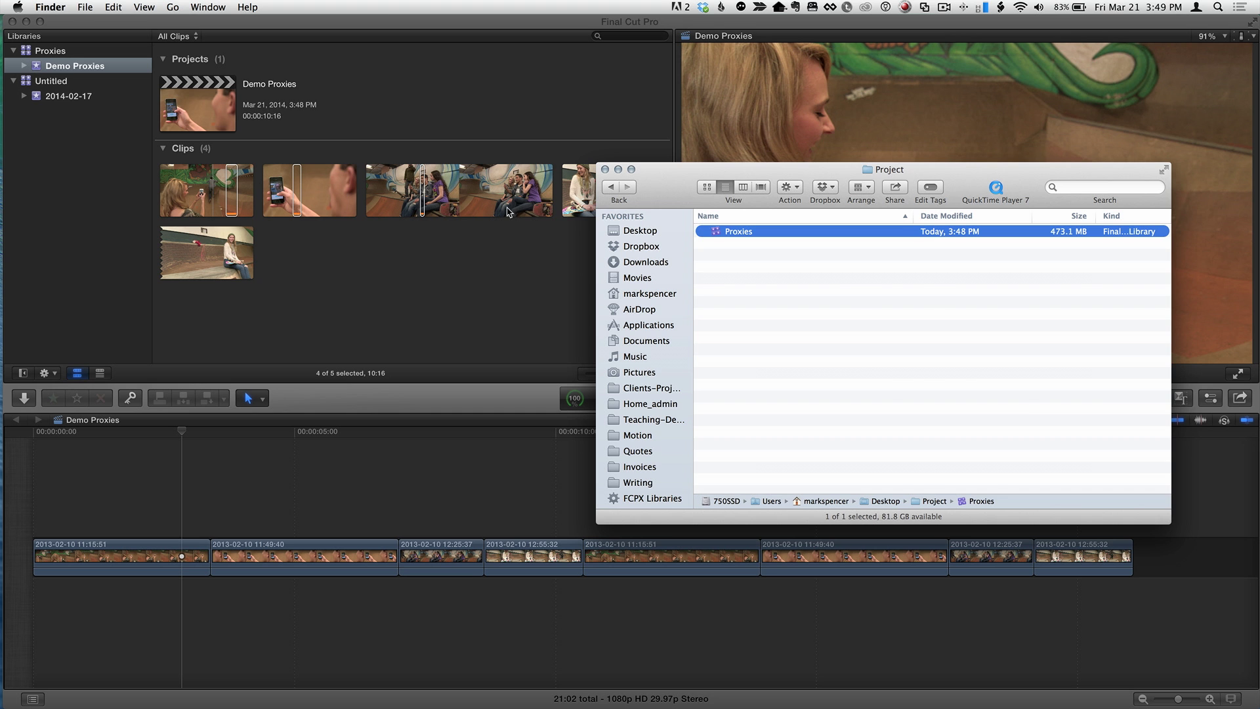
{"action": "key", "text": "super+i"}
{"action": "left_click_drag", "start_coordinate": [529, 127], "coordinate": [276, 111]}
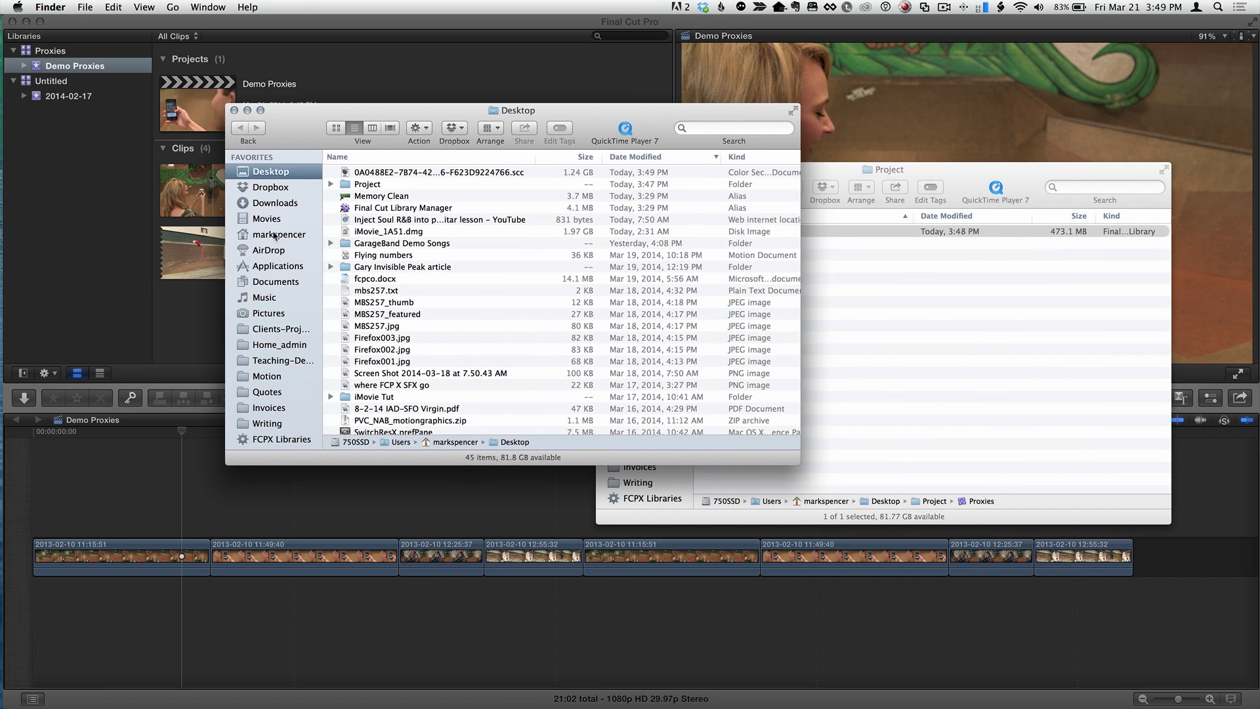
{"action": "scroll", "coordinate": [274, 320], "scroll_direction": "down", "scroll_amount": 5}
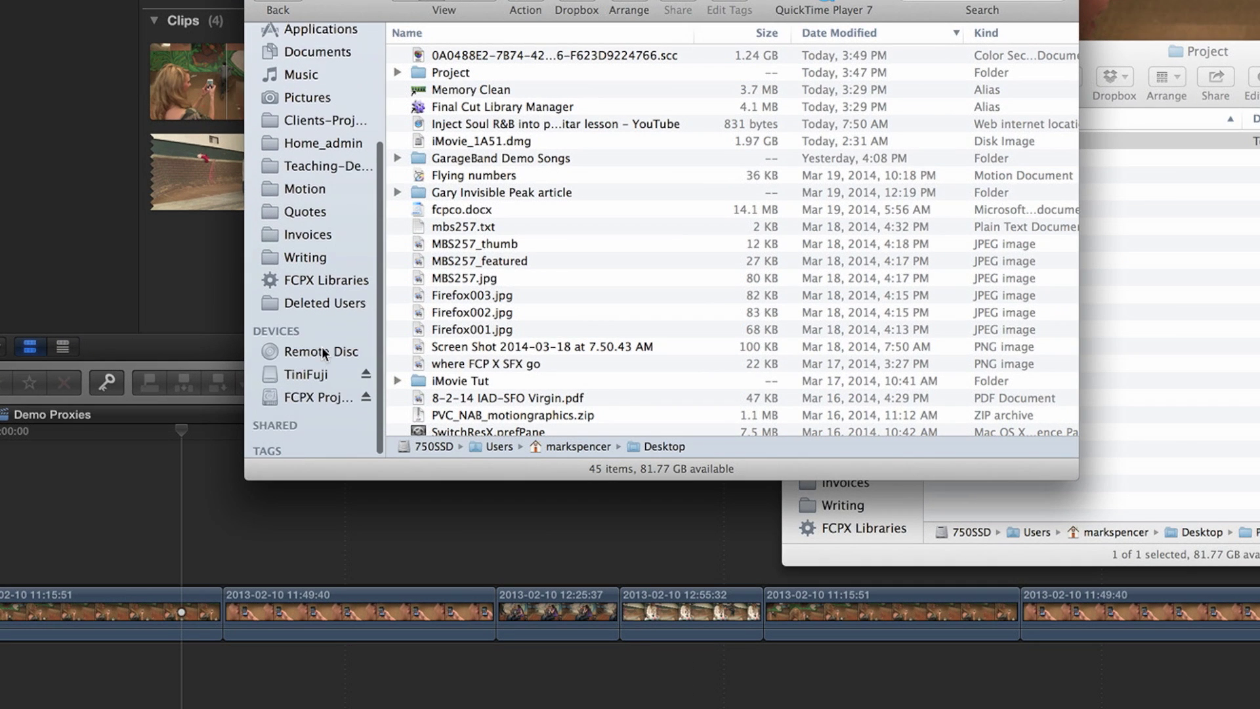
{"action": "left_click", "coordinate": [321, 391]}
{"action": "left_click_drag", "start_coordinate": [351, 3], "coordinate": [121, 154]}
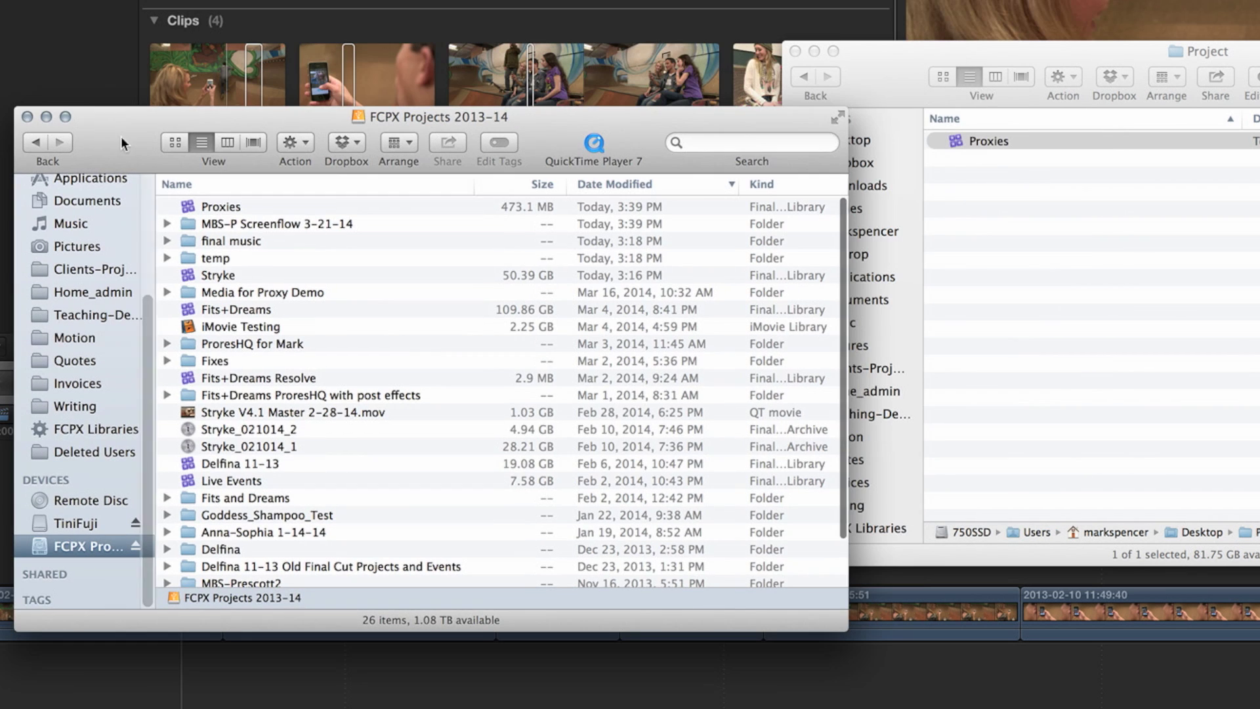
Rename the copied Proxies library in the Project folder to Proxies-update.
{"action": "left_click", "coordinate": [958, 145]}
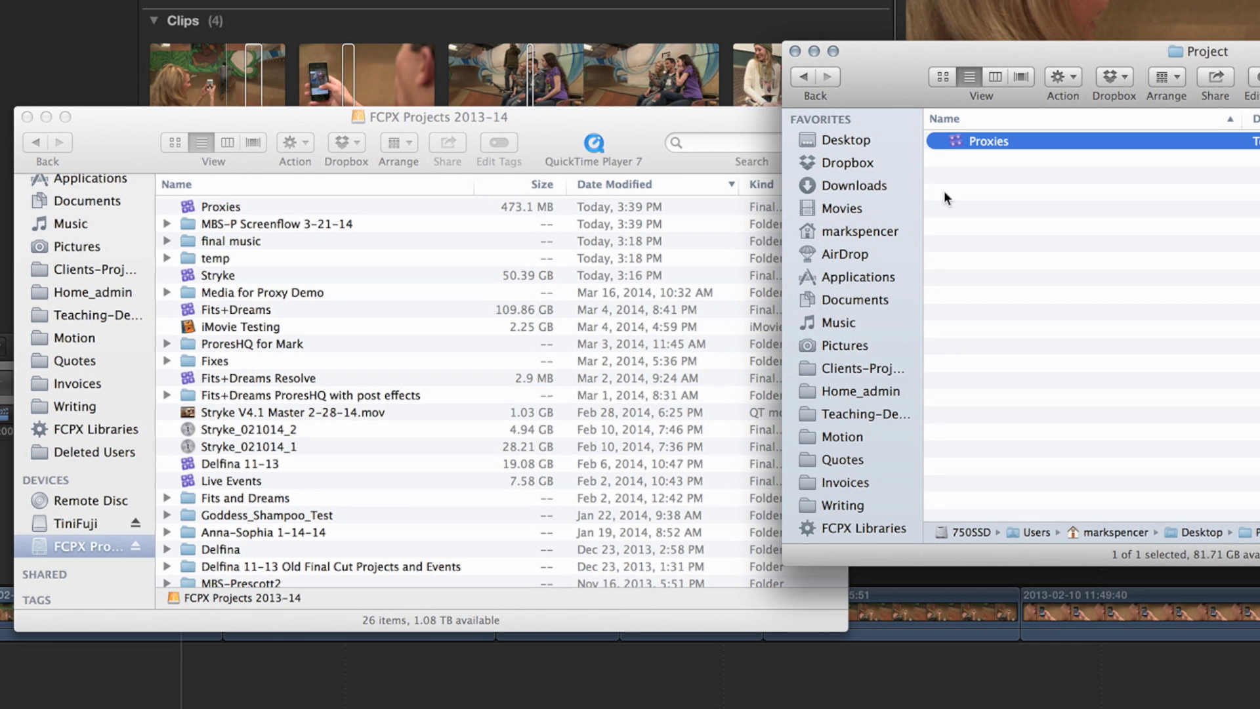
{"action": "left_click", "coordinate": [994, 141]}
{"action": "key", "text": "Right"}
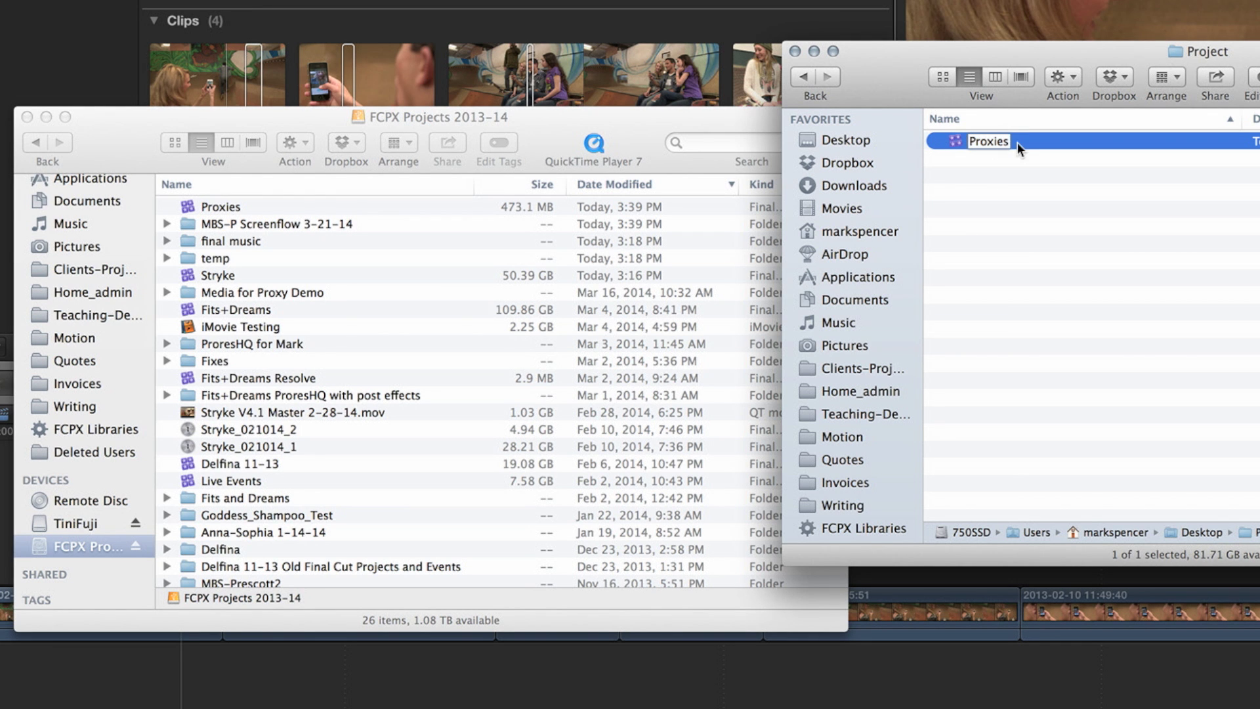
{"action": "type", "text": "-update"}
{"action": "key", "text": "Return"}
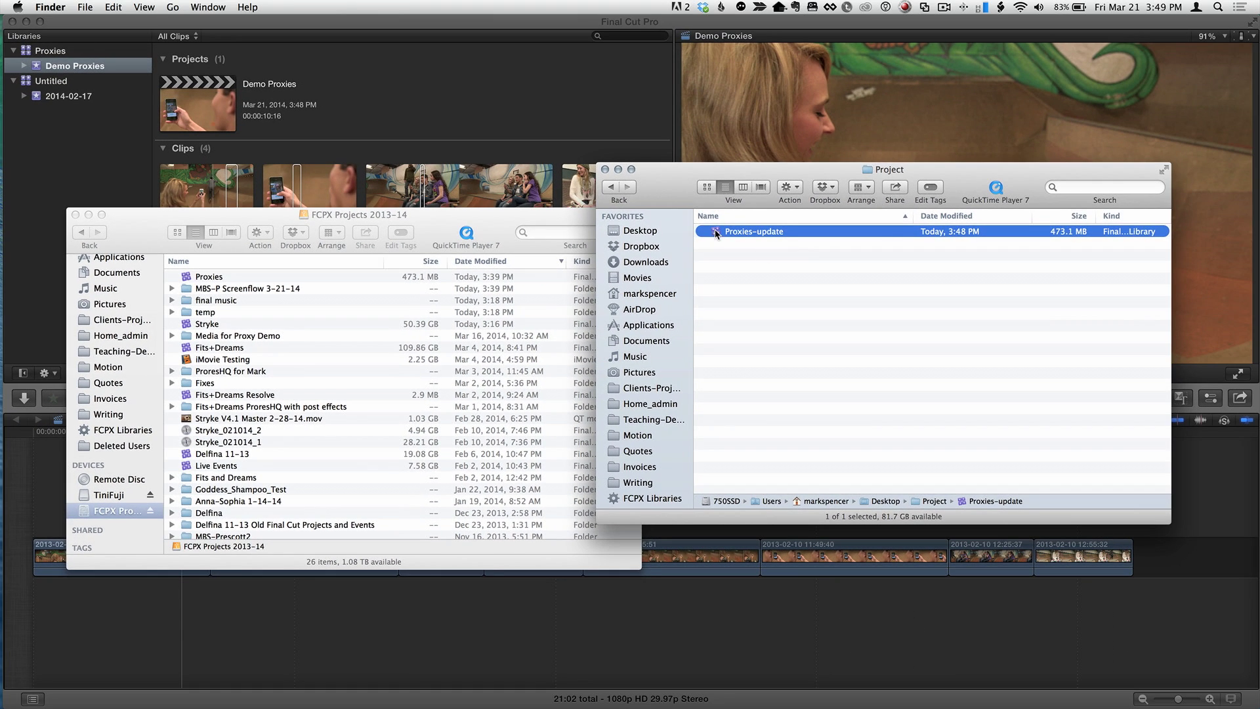
{"action": "key", "text": "super+Tab"}
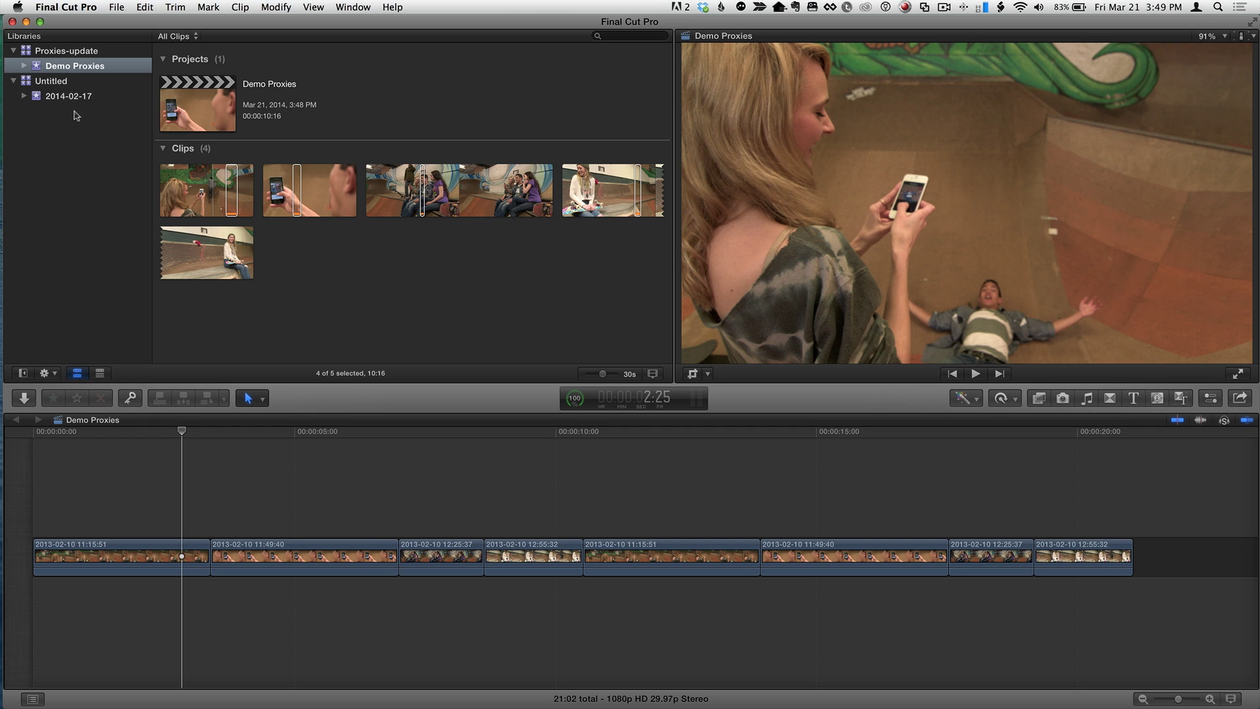
Open the original Proxies library from the drive and show Proxies-update's project and clips.
{"action": "key", "text": "super+Tab"}
{"action": "double_click", "coordinate": [194, 276]}
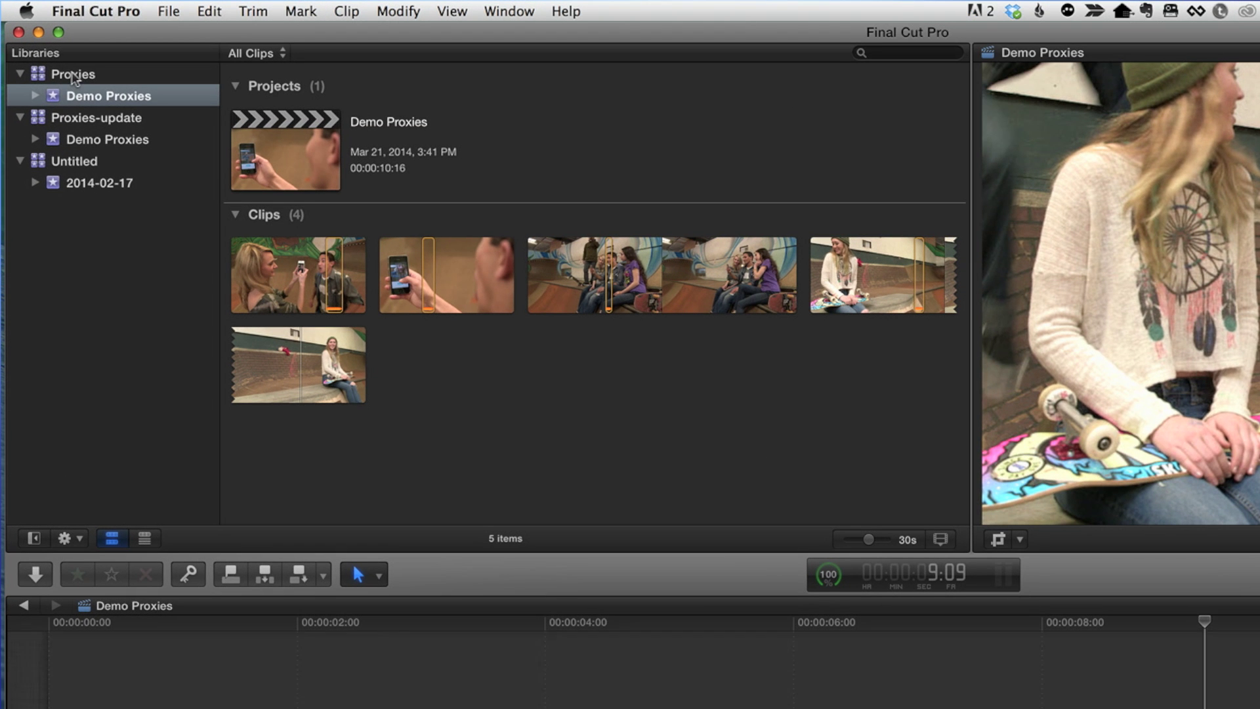
{"action": "left_click", "coordinate": [51, 53]}
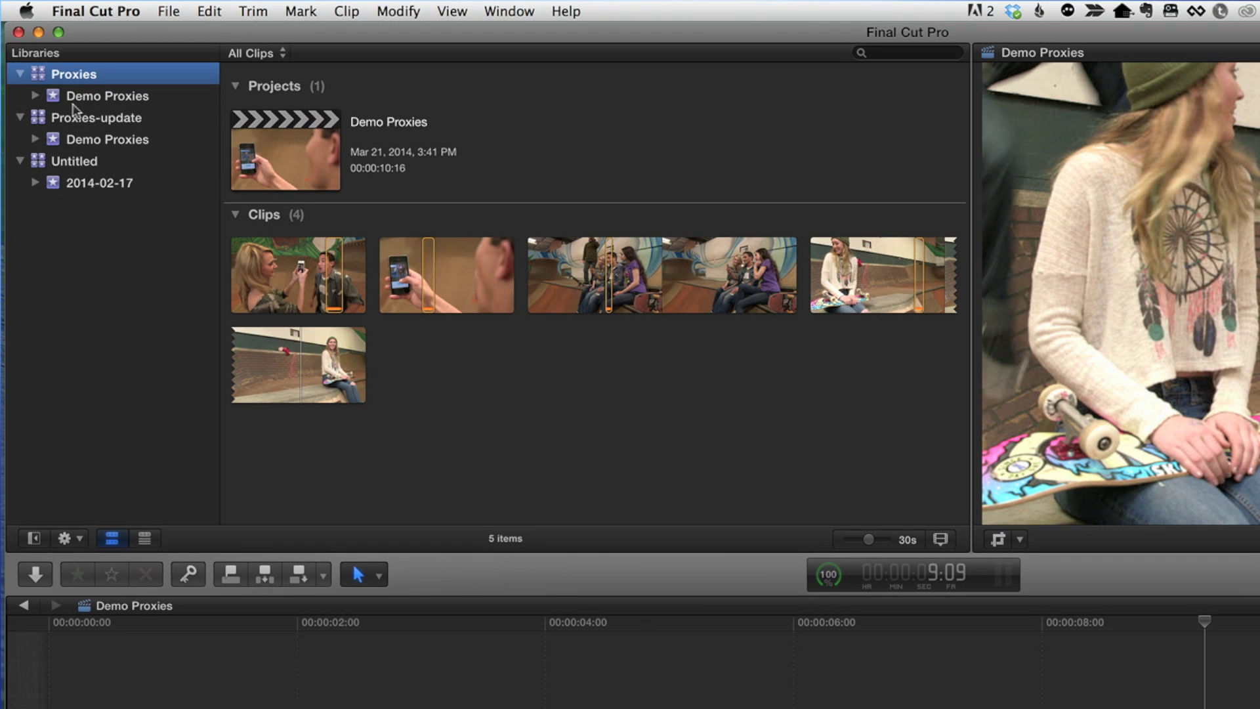
{"action": "left_click", "coordinate": [81, 125]}
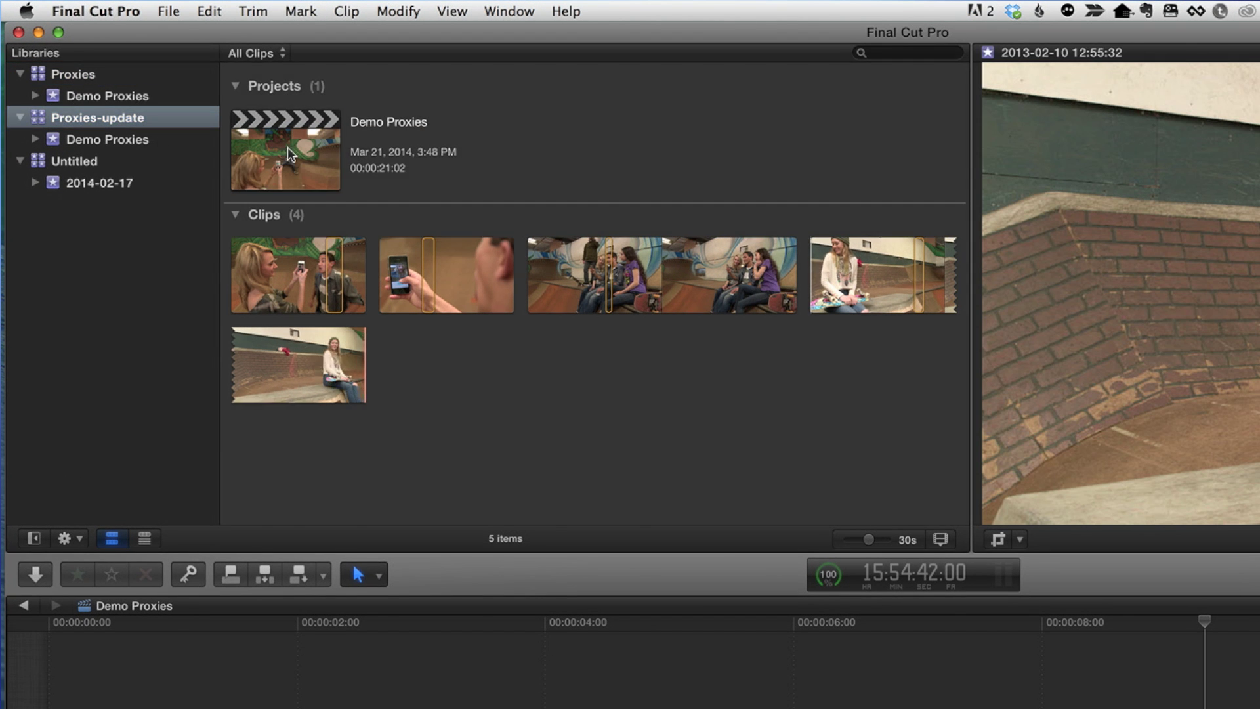
Rename the edited project to 'Demo Proxies updated' and drag it onto the original Demo Proxies event.
{"action": "left_click", "coordinate": [288, 147]}
{"action": "left_click", "coordinate": [397, 122]}
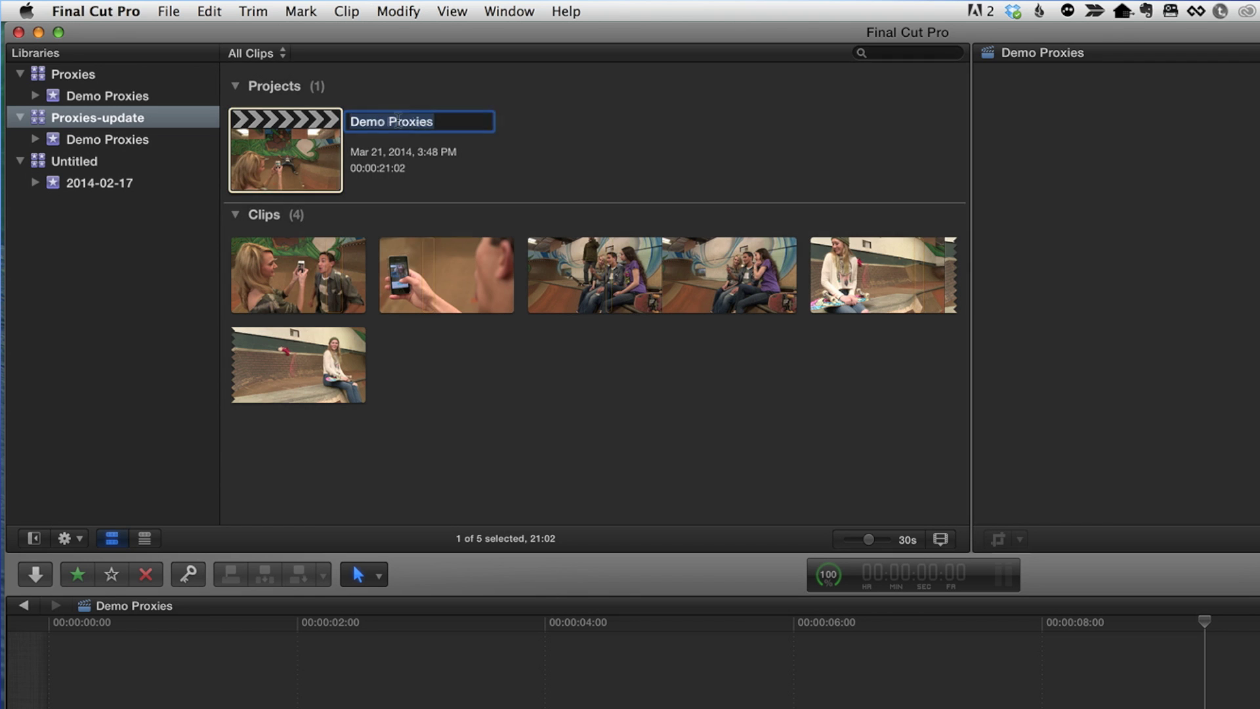
{"action": "left_click", "coordinate": [449, 123]}
{"action": "type", "text": "updated"}
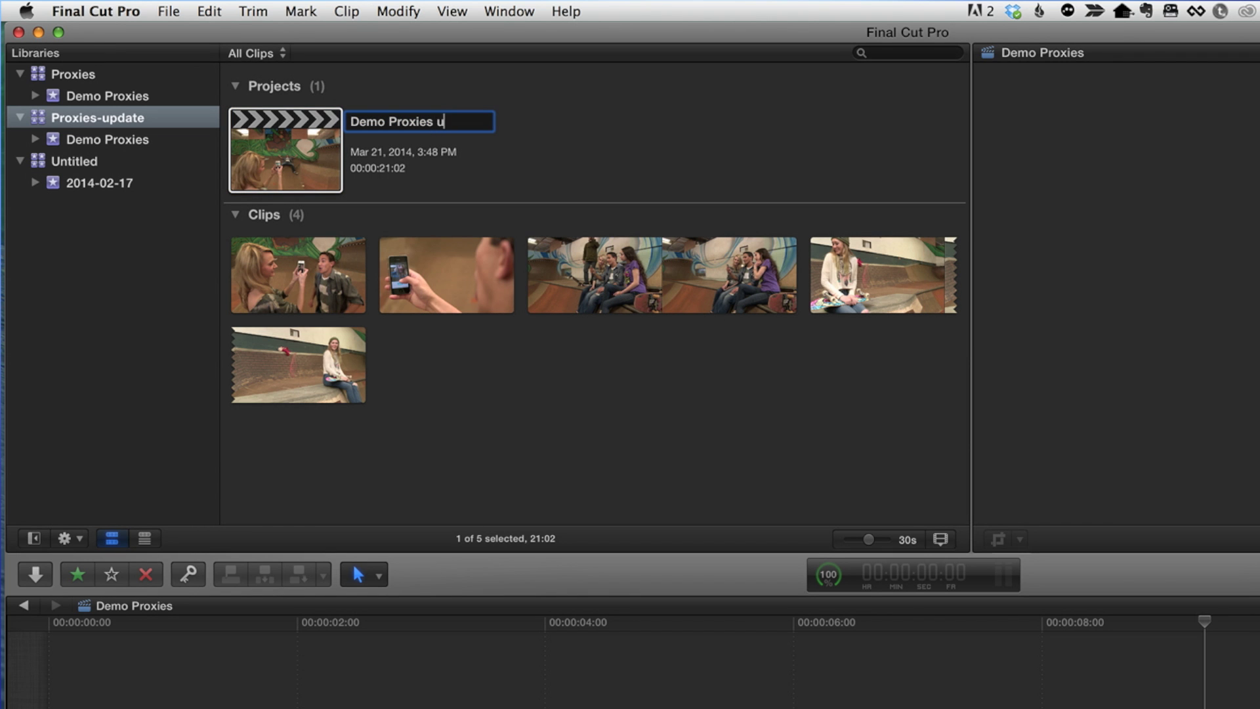
{"action": "key", "text": "Return"}
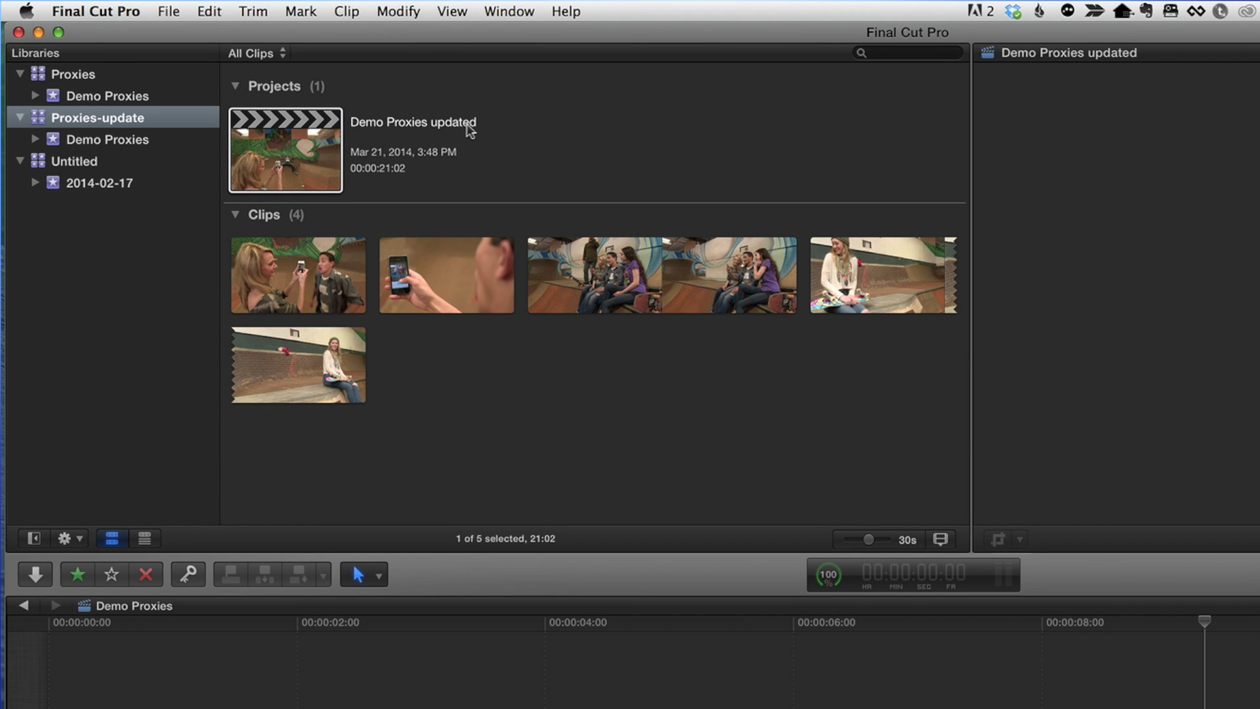
{"action": "left_click_drag", "start_coordinate": [279, 153], "coordinate": [136, 97]}
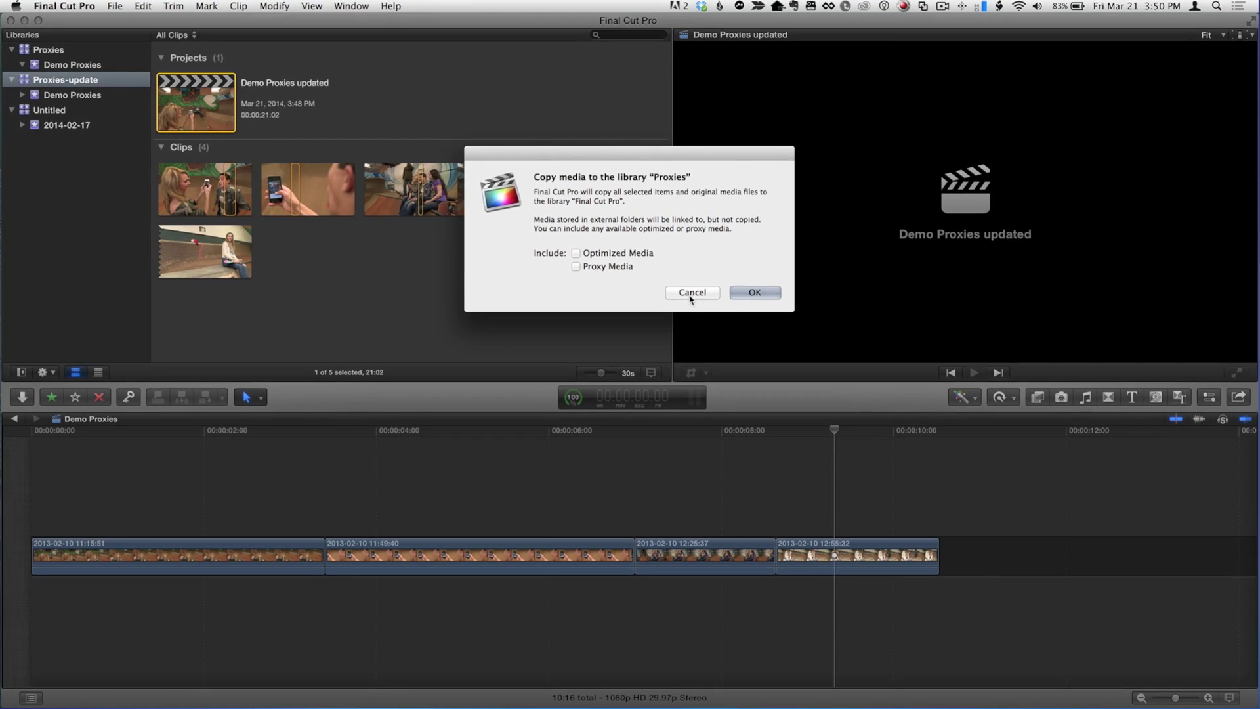
Confirm the copy without optimized or proxy media and select the original Demo Proxies event.
{"action": "left_click", "coordinate": [754, 292]}
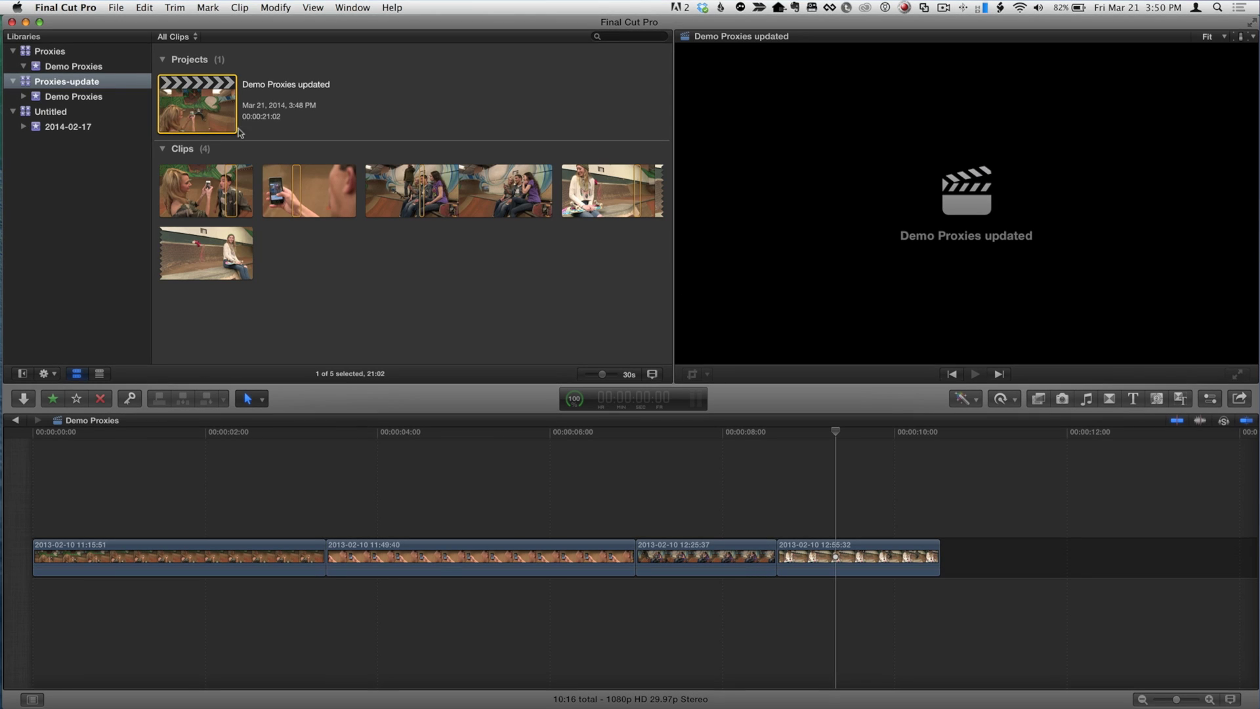
{"action": "left_click", "coordinate": [81, 68]}
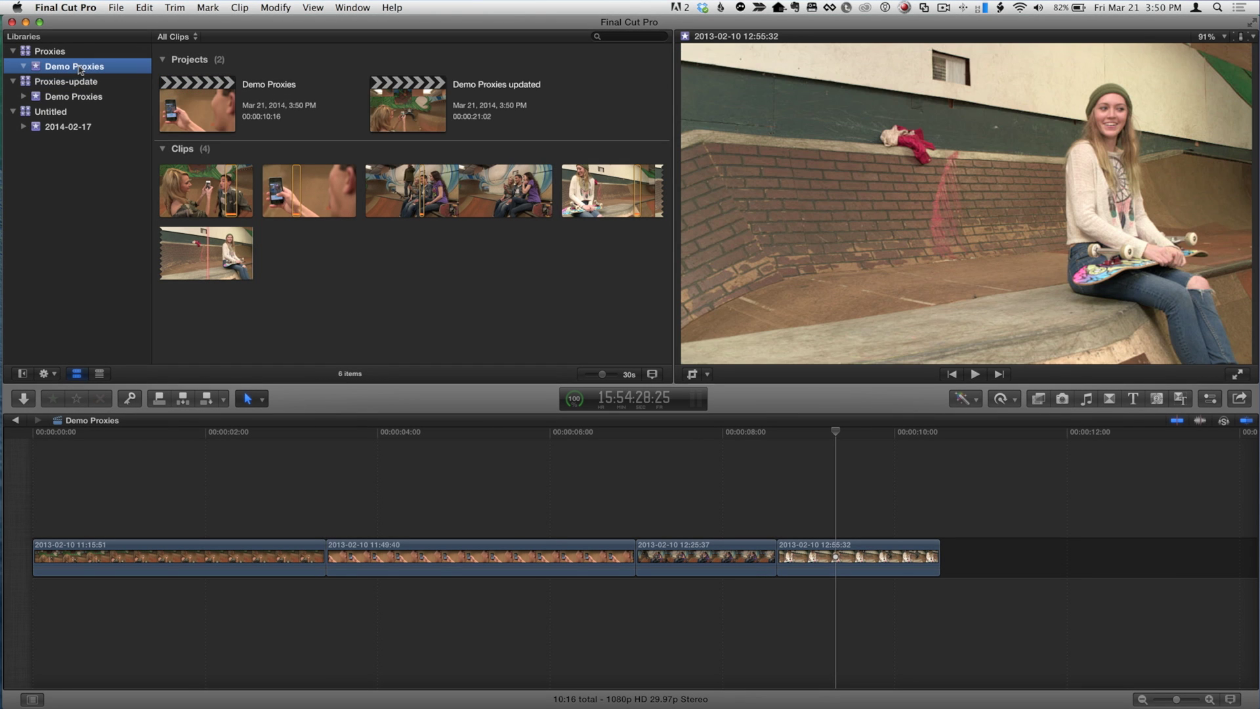
Open Demo Proxies updated and set viewer playback to Optimized/Original media.
{"action": "double_click", "coordinate": [412, 105]}
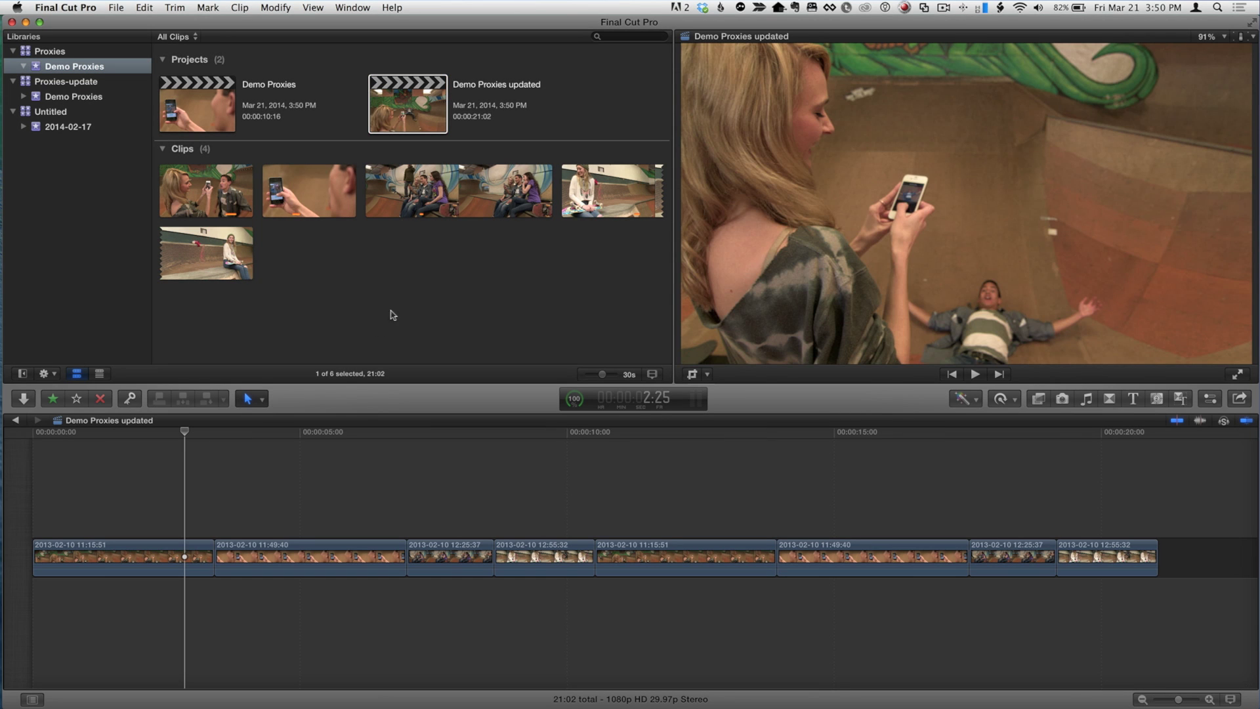
{"action": "left_click", "coordinate": [177, 432]}
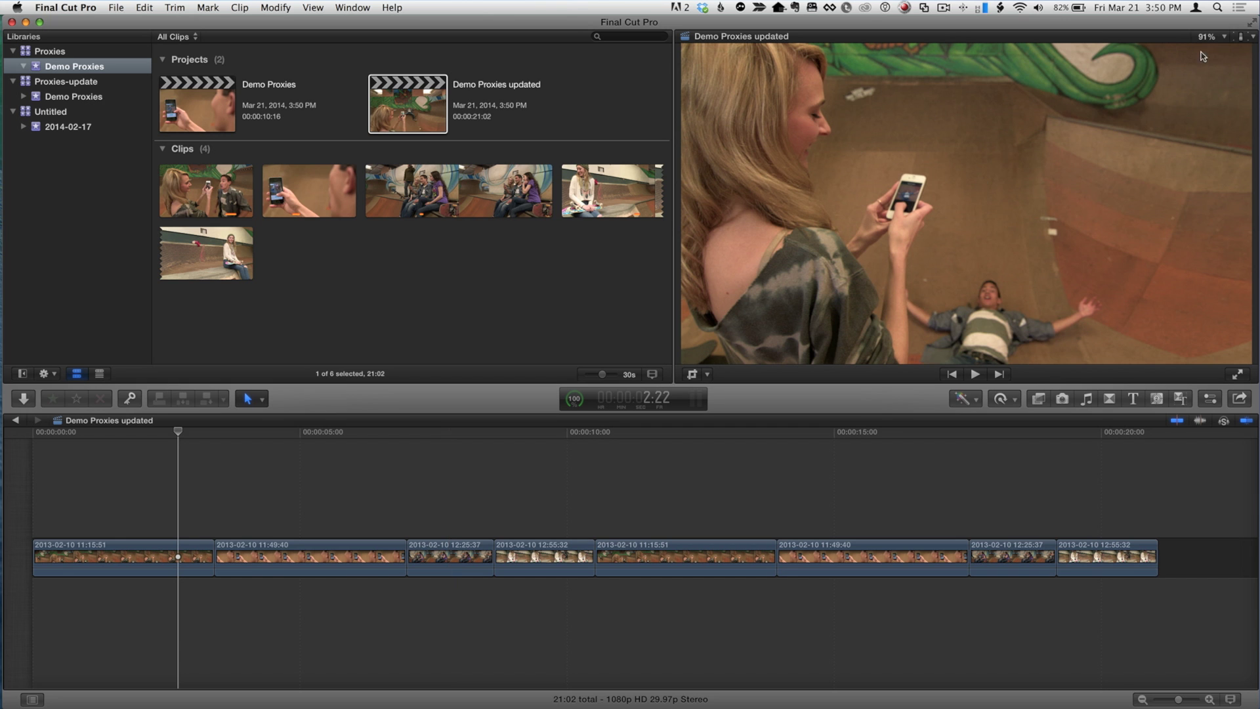
{"action": "left_click", "coordinate": [1253, 37]}
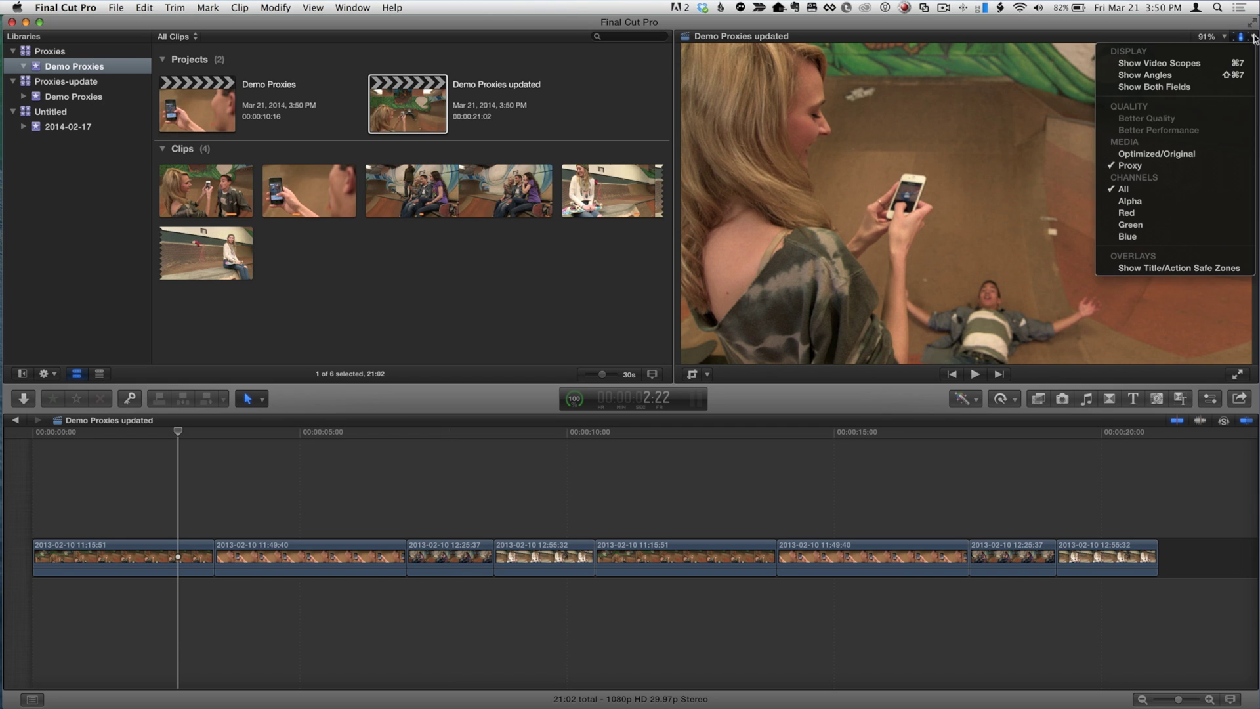
{"action": "left_click", "coordinate": [1158, 155]}
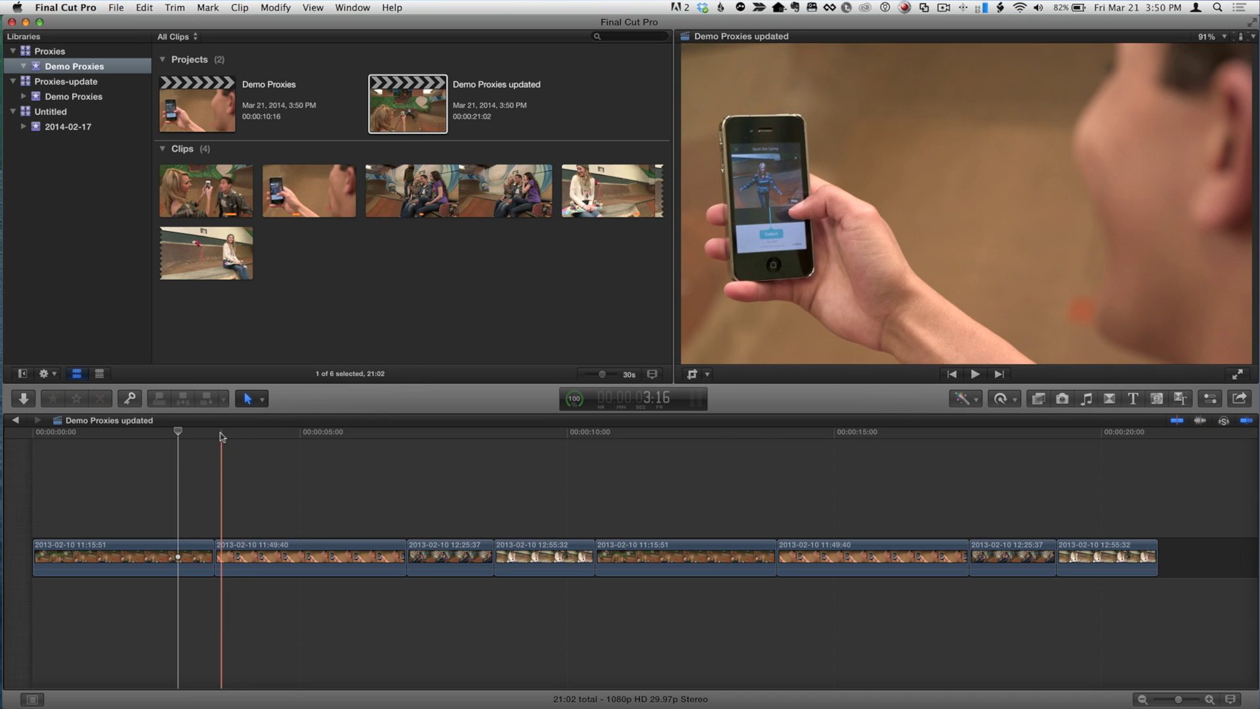
{"action": "left_click", "coordinate": [712, 463]}
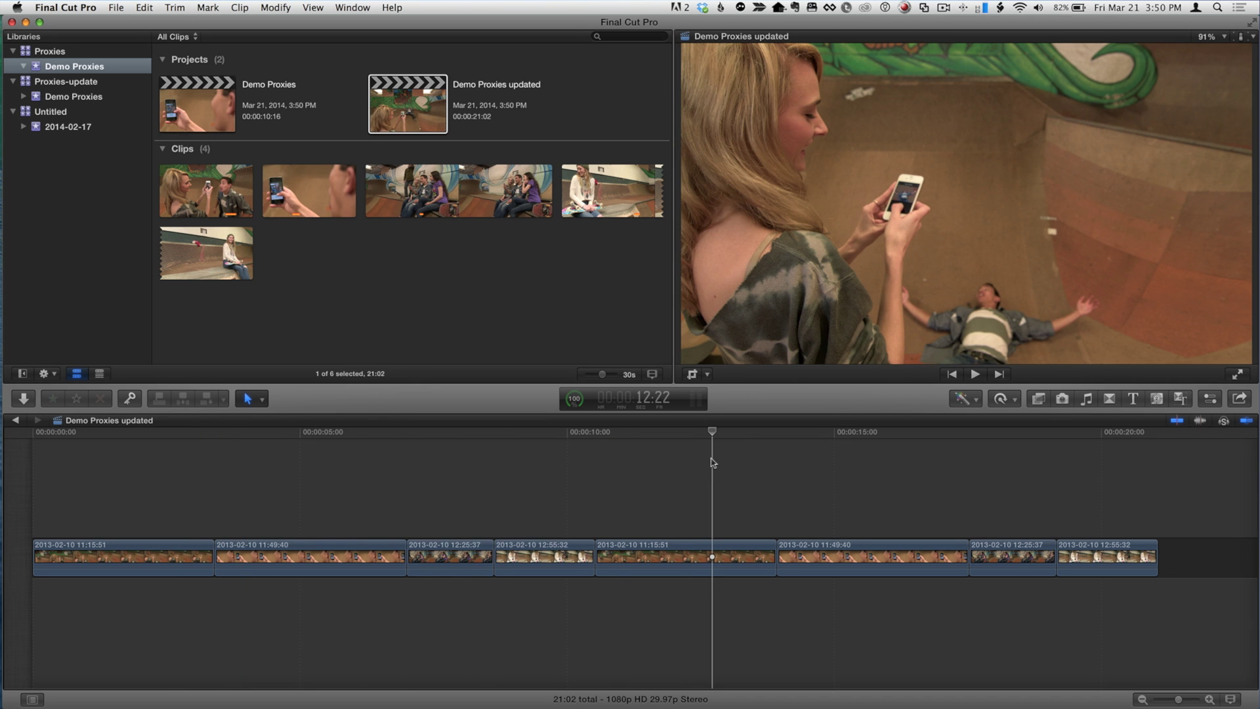